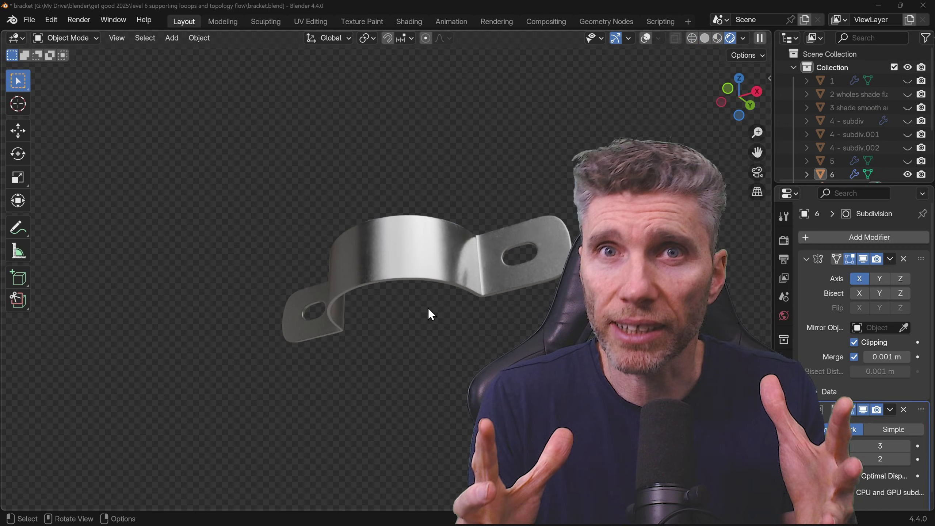
pyautogui.moveTo(428, 313); pyautogui.dragTo(307, 311, button='middle')
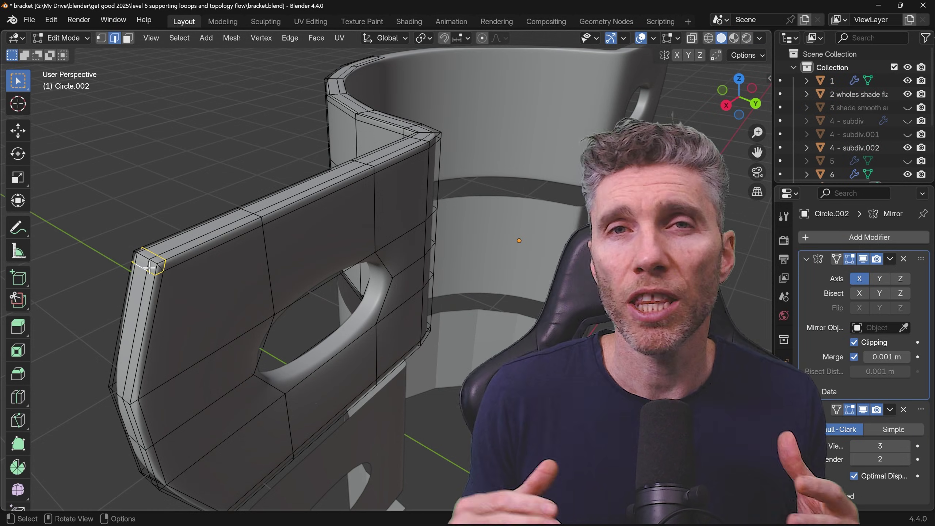
pyautogui.hotkey('ctrl', 'x')
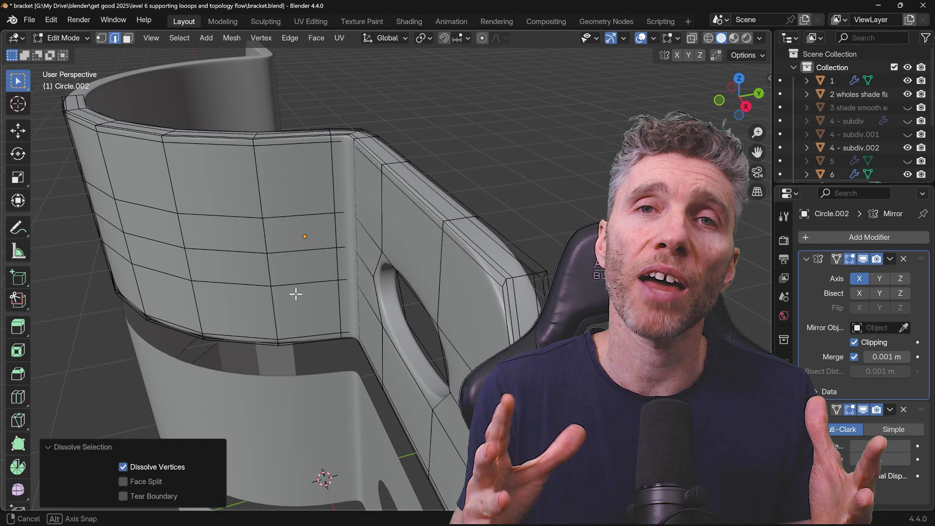
pyautogui.moveTo(295, 294); pyautogui.dragTo(502, 239, button='middle')
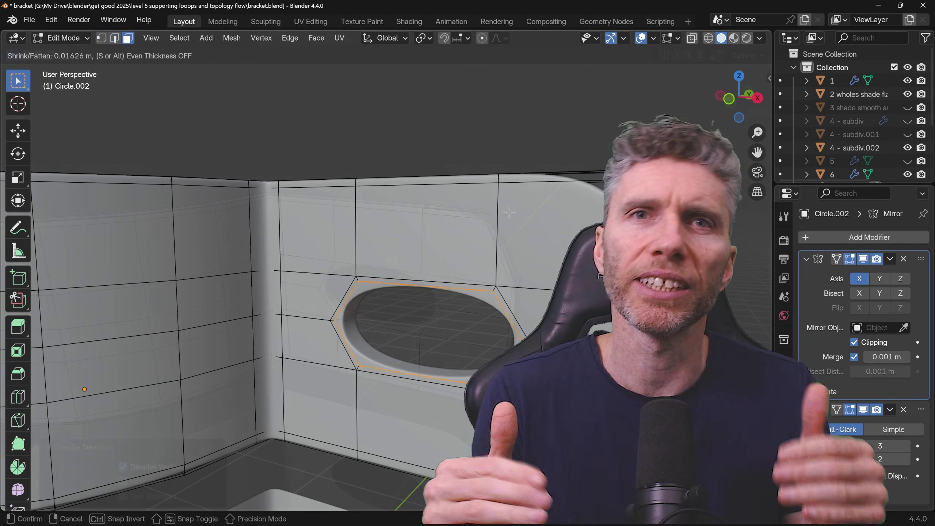
pyautogui.click(381, 379)
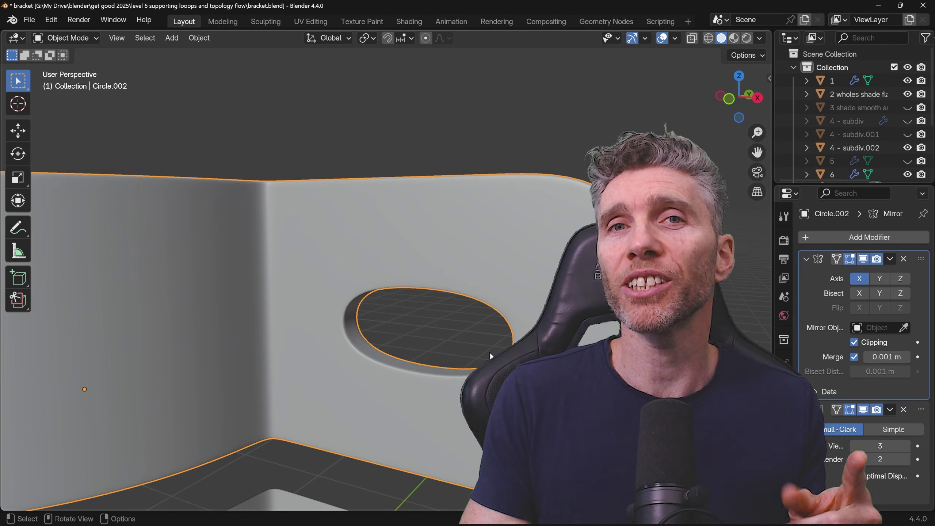
pyautogui.moveTo(490, 352); pyautogui.dragTo(400, 340, button='middle')
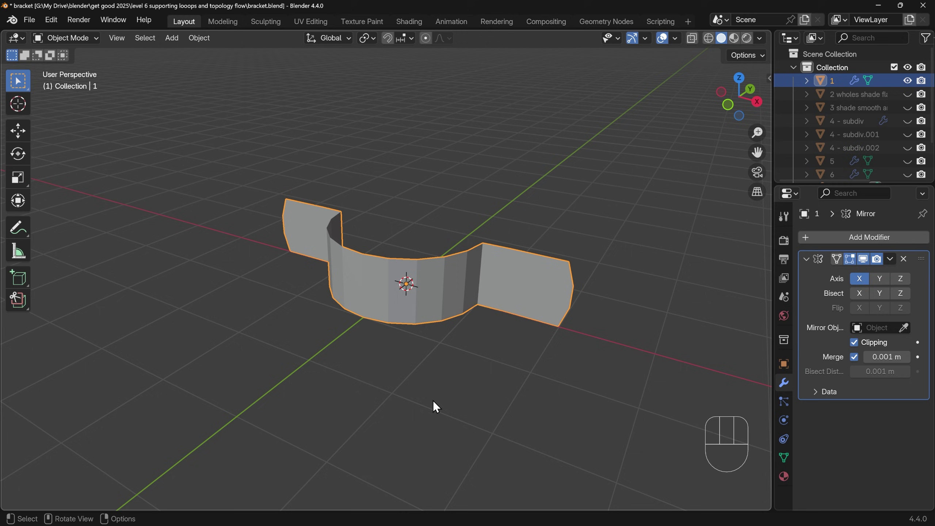
# Move the finished bracket 1 aside by about 4.85 m along the X axis.
pyautogui.press('g')
pyautogui.press('x')
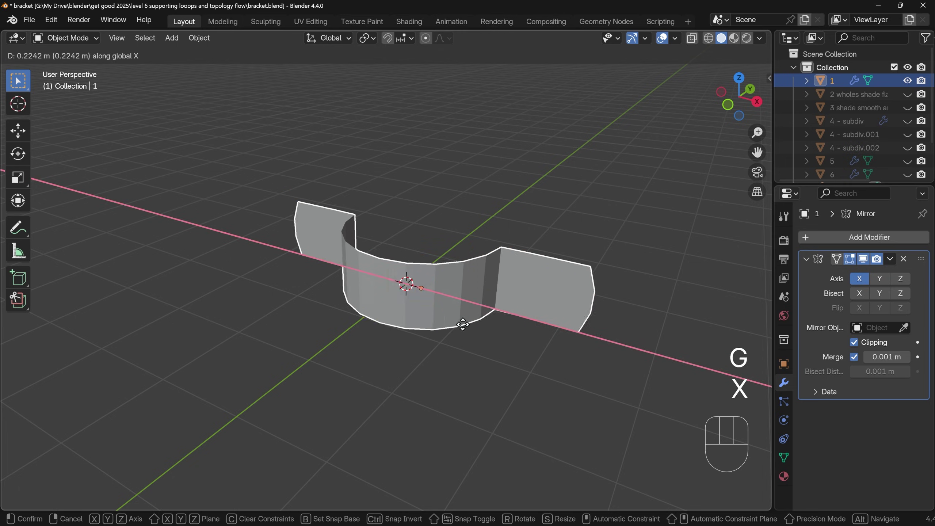
pyautogui.click(146, 410)
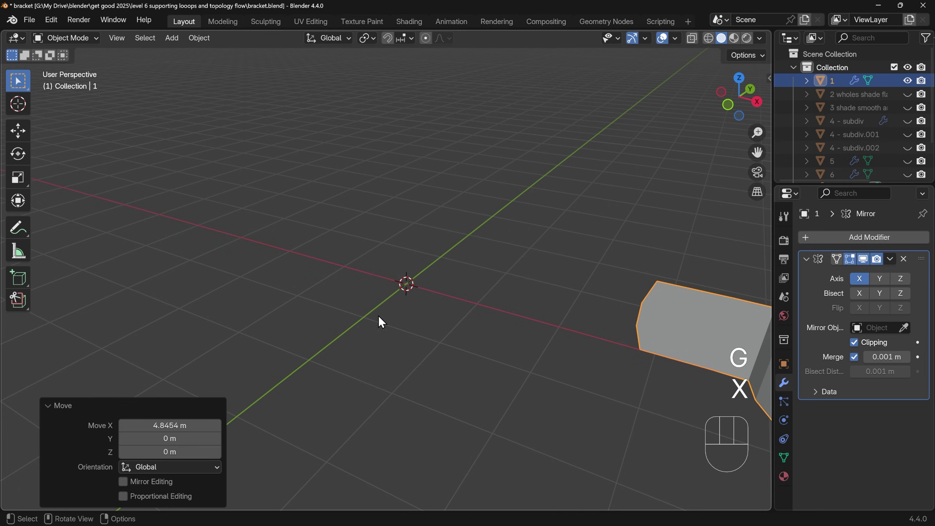
# Add a mesh circle with 20 vertices and a 1 m radius at the world origin.
pyautogui.hotkey('shift', 'a')
pyautogui.moveTo(454, 287)
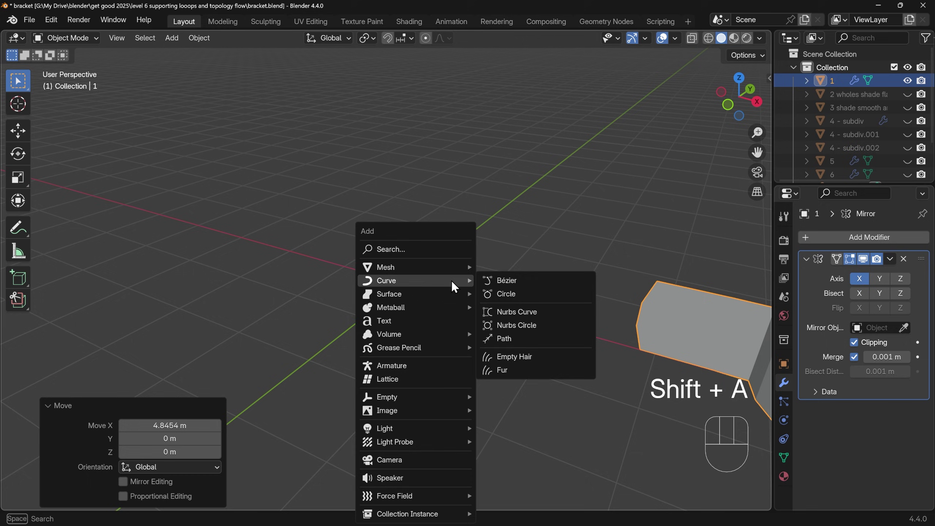
pyautogui.moveTo(448, 268)
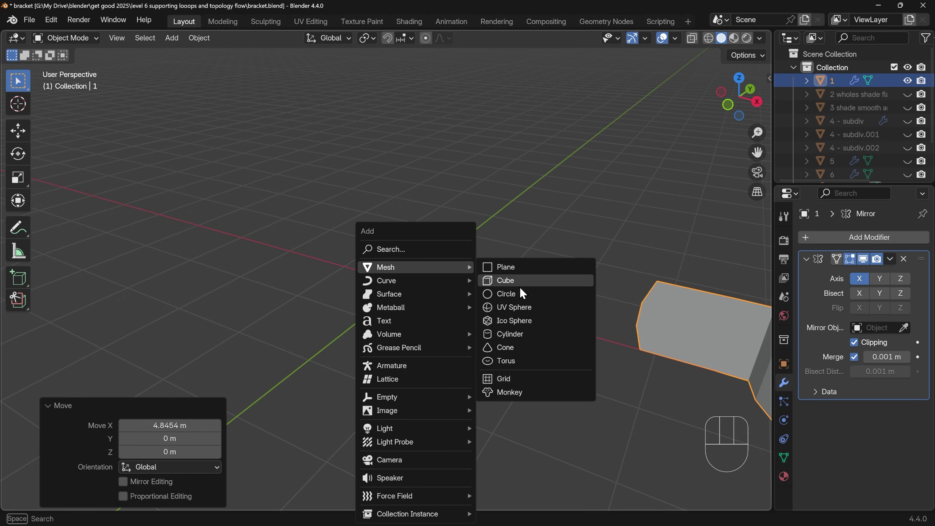
pyautogui.click(520, 298)
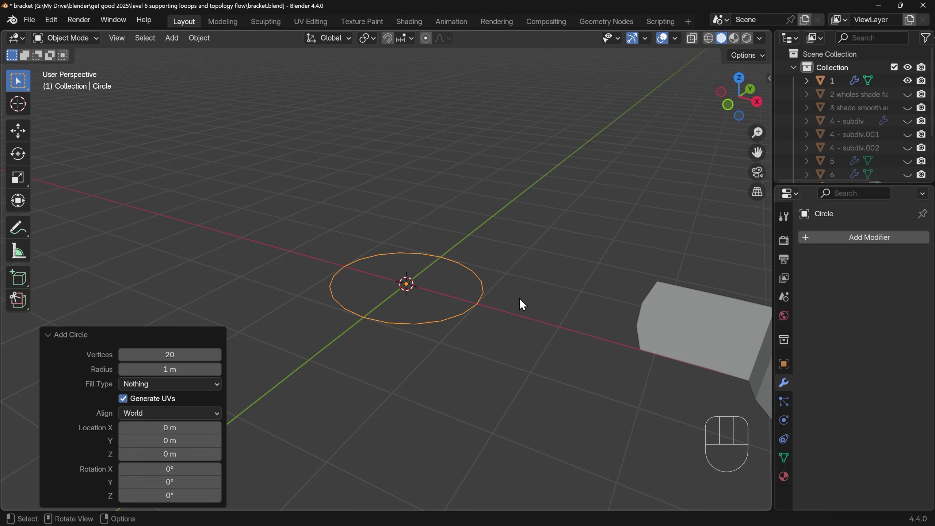
pyautogui.click(170, 354)
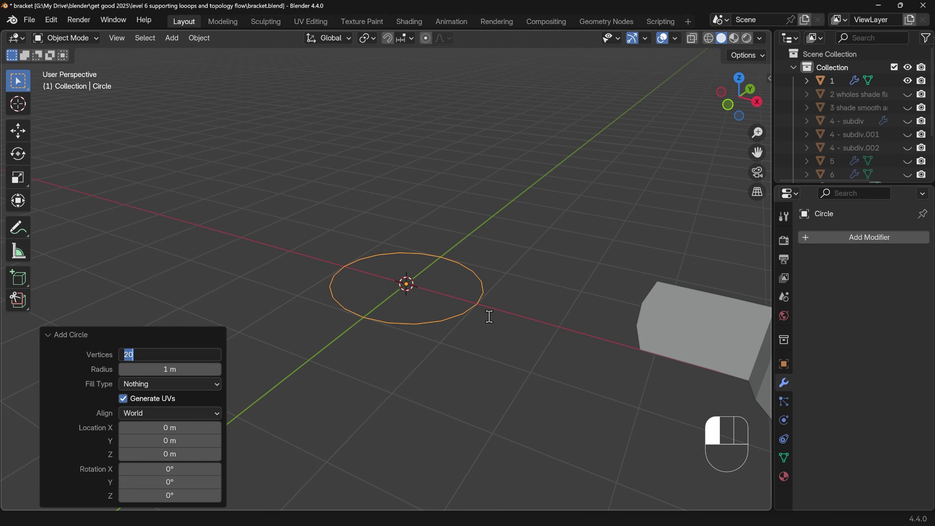
pyautogui.click(433, 292)
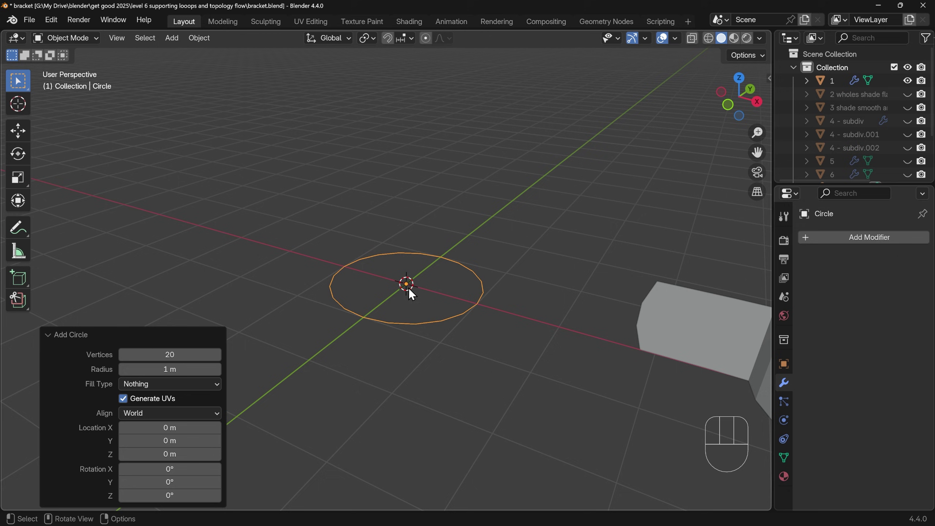
# In top view, delete the circle's vertices above the X axis, keeping the lower half circle.
pyautogui.press('KP_7')
pyautogui.press('Tab')
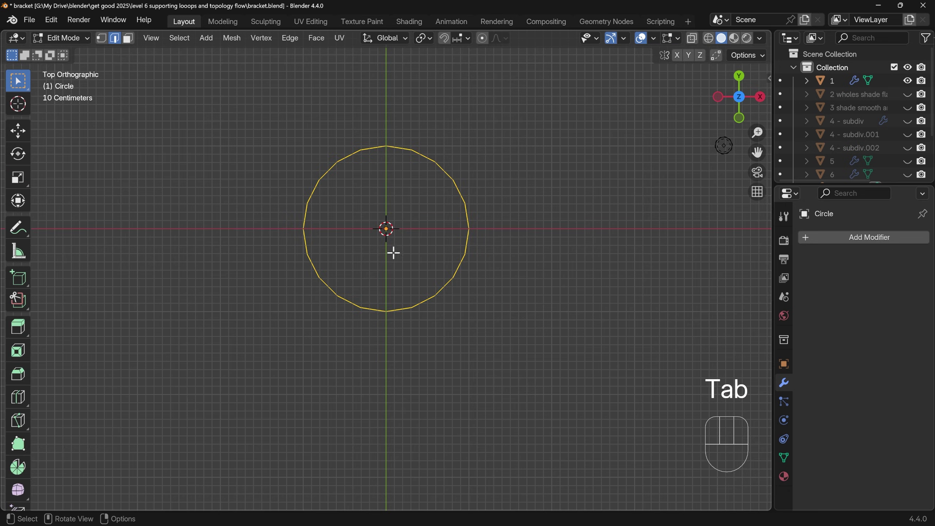
pyautogui.hotkey('ctrl', 'z')
pyautogui.press('1')
pyautogui.moveTo(187, 87); pyautogui.dragTo(569, 221)
pyautogui.press('Delete')
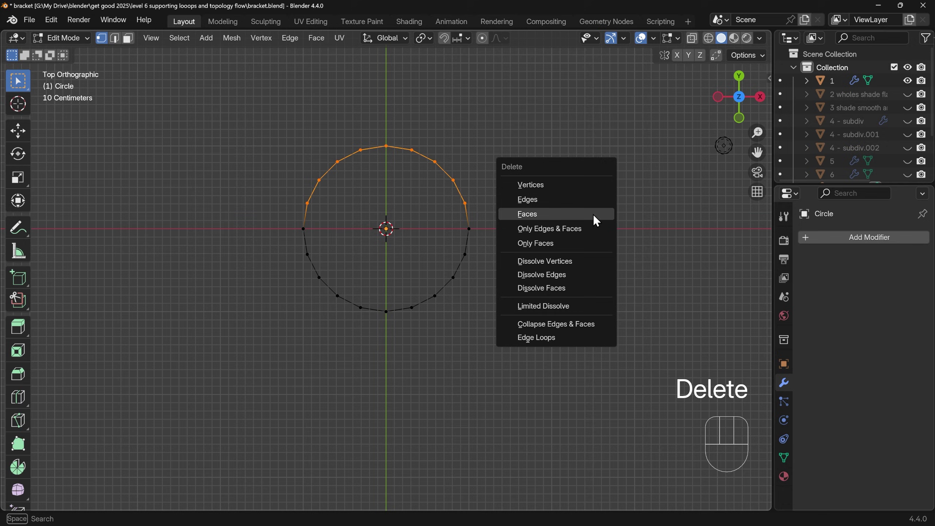
pyautogui.click(547, 183)
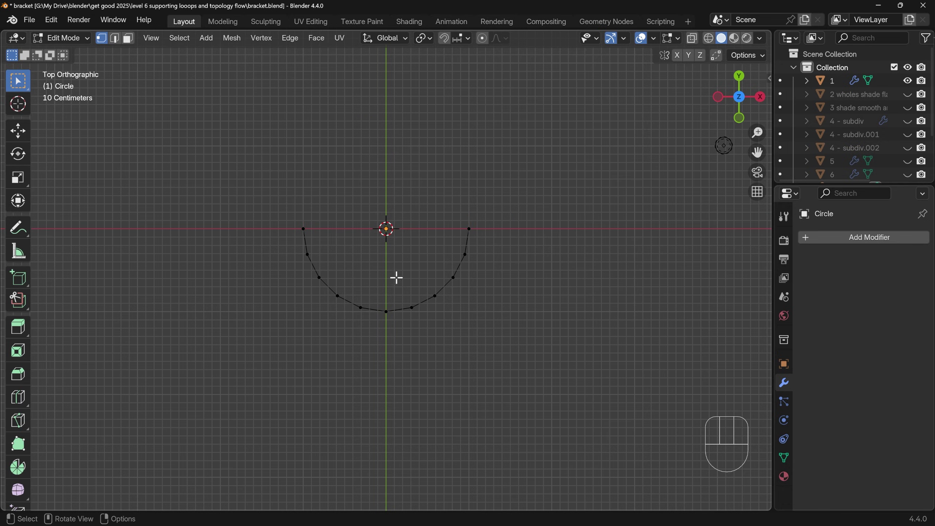
# Delete the vertices in the left half of the arc and add a Mirror modifier on the X axis.
pyautogui.moveTo(241, 160); pyautogui.dragTo(384, 341)
pyautogui.press('Delete')
pyautogui.click(377, 340)
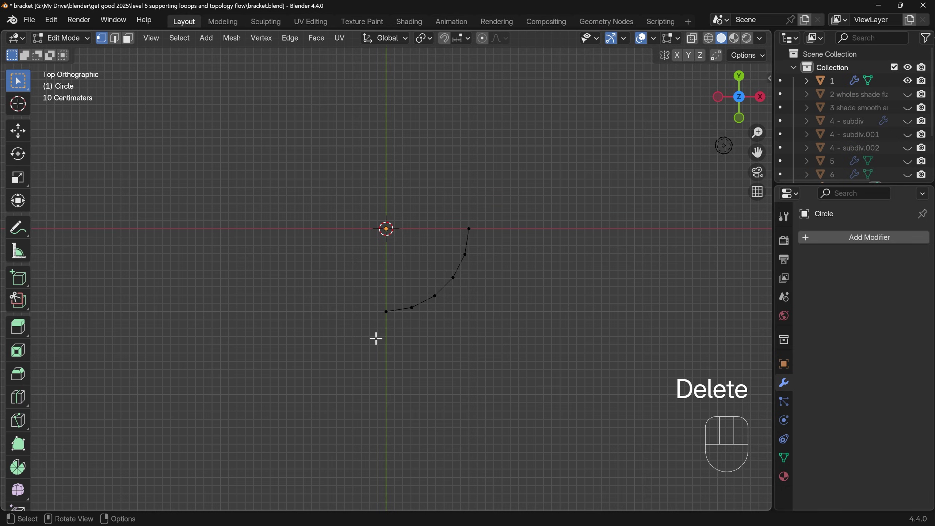
pyautogui.click(837, 244)
pyautogui.write('mirr')
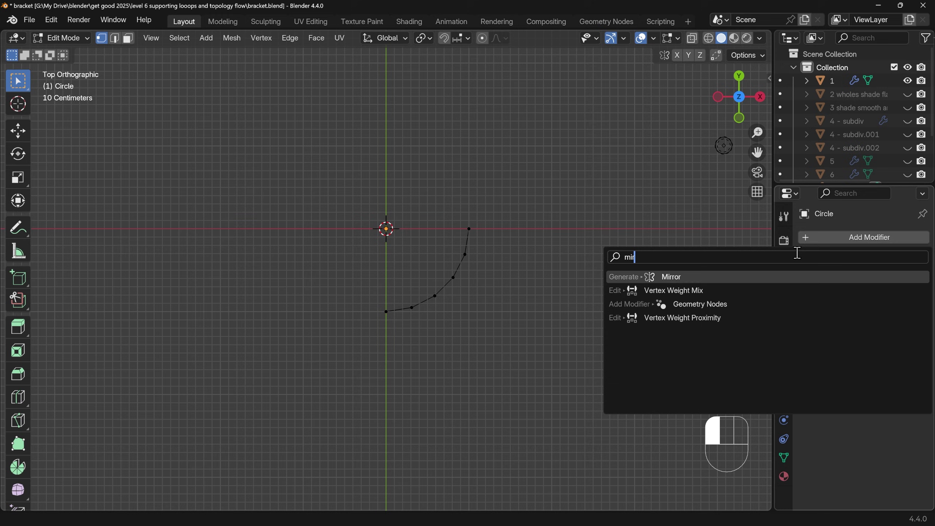
pyautogui.click(670, 277)
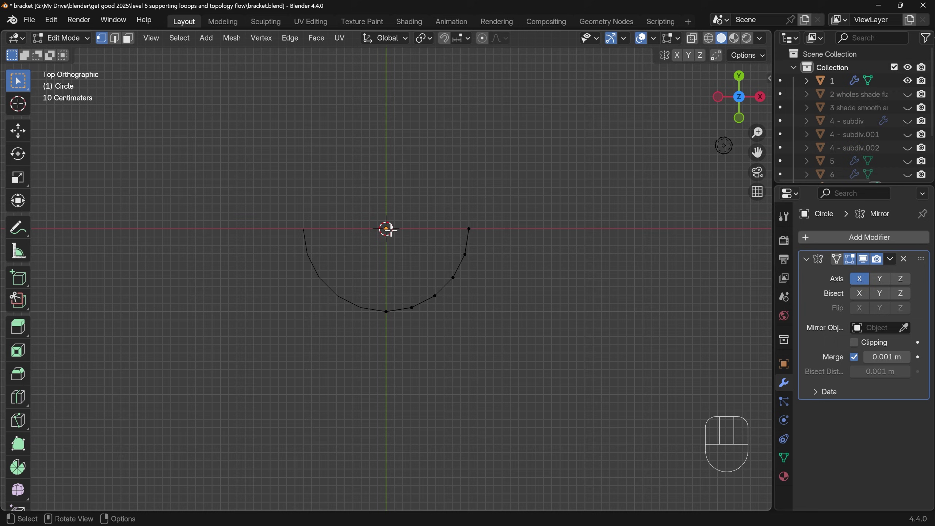
# Extrude the arc's outer end vertex about 1 m outward along the X axis to form the tab's base line.
pyautogui.click(470, 229)
pyautogui.press('e')
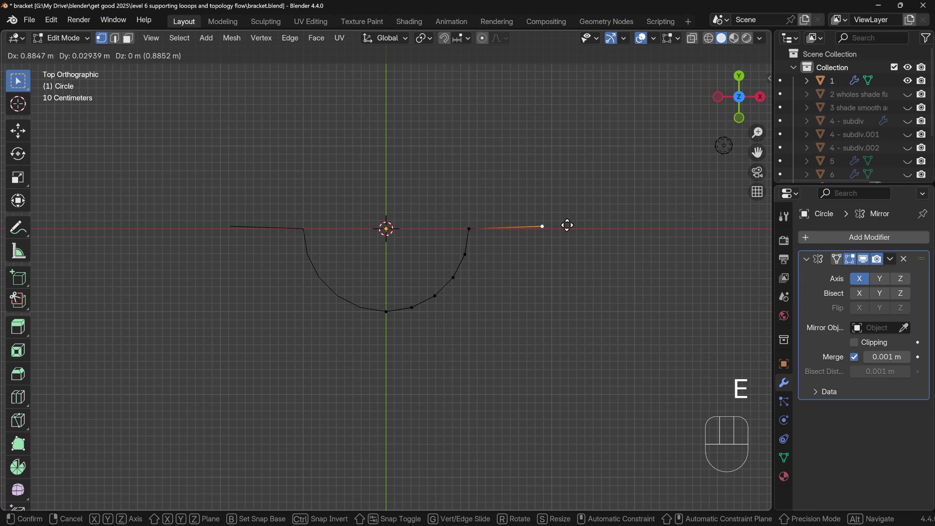
pyautogui.press('x')
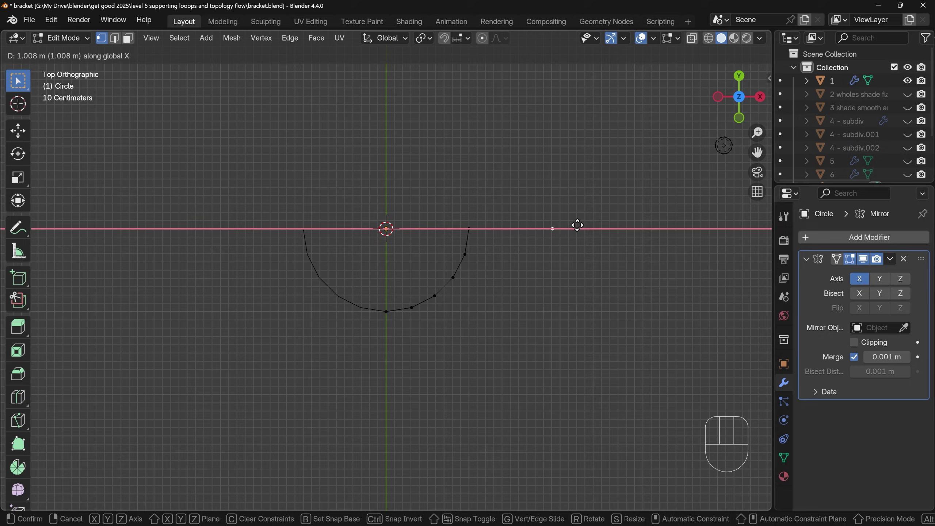
pyautogui.click(577, 225)
# Extrude the whole bracket profile upward about 0.83 m along the Z axis.
pyautogui.moveTo(566, 269); pyautogui.dragTo(507, 215, button='middle')
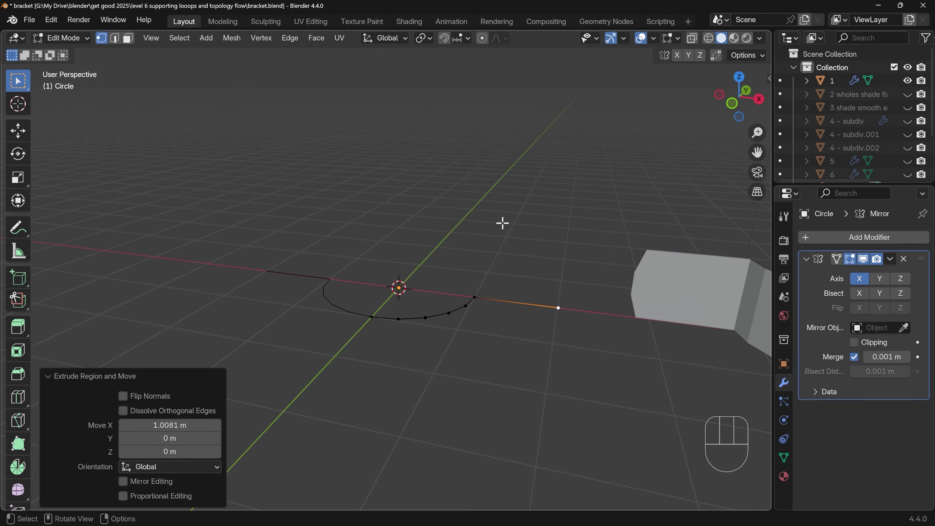
pyautogui.press('a')
pyautogui.press('e')
pyautogui.press('z')
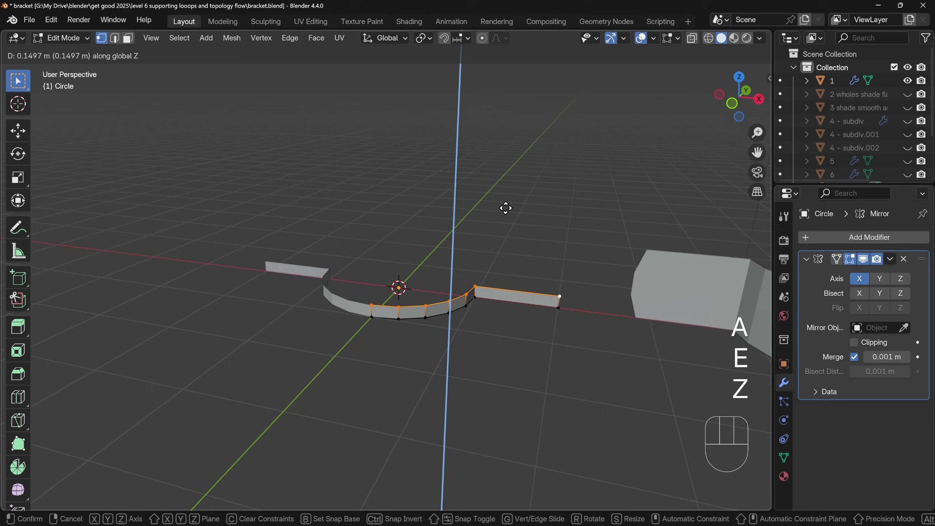
pyautogui.click(507, 155)
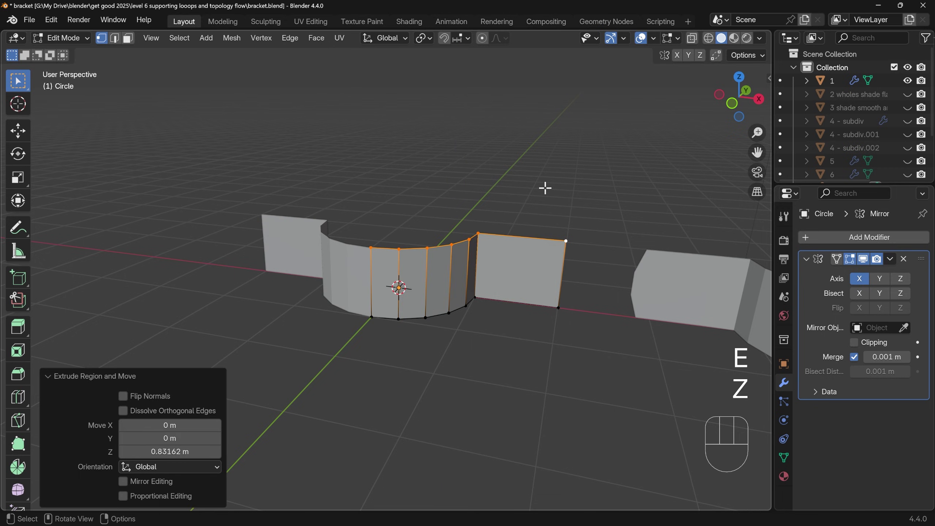
# Add two evenly spaced horizontal loop cuts around the bracket without sliding them.
pyautogui.scroll(-3, 548, 286)
pyautogui.keyDown('shift'); pyautogui.moveTo(548, 285); pyautogui.dragTo(497, 272, button='middle'); pyautogui.keyUp('shift')
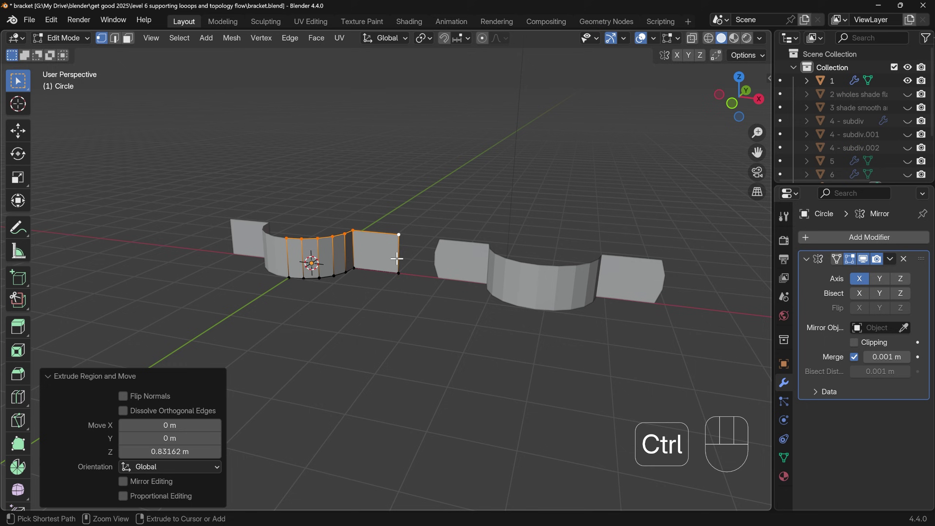
pyautogui.hotkey('ctrl', 'r')
pyautogui.scroll(1, 401, 257)
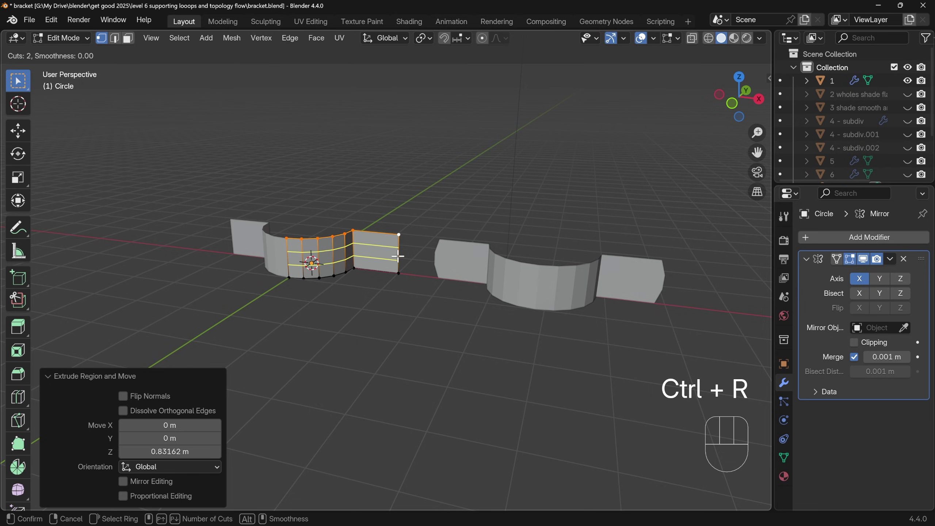
pyautogui.click(397, 256)
pyautogui.rightClick(397, 256)
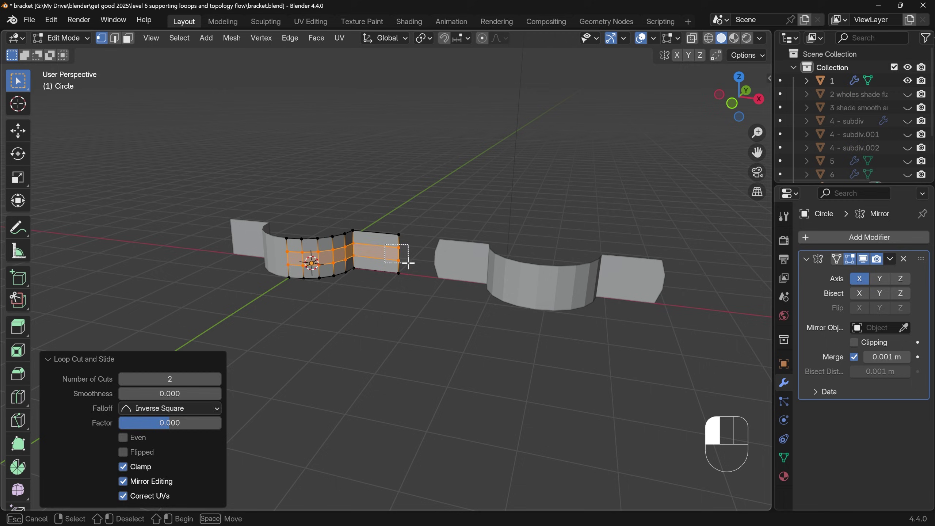
# Move the two middle vertices of the tab's outer edge about 0.13 m outward along X and leave Edit Mode.
pyautogui.click(416, 245)
pyautogui.press('g')
pyautogui.press('x')
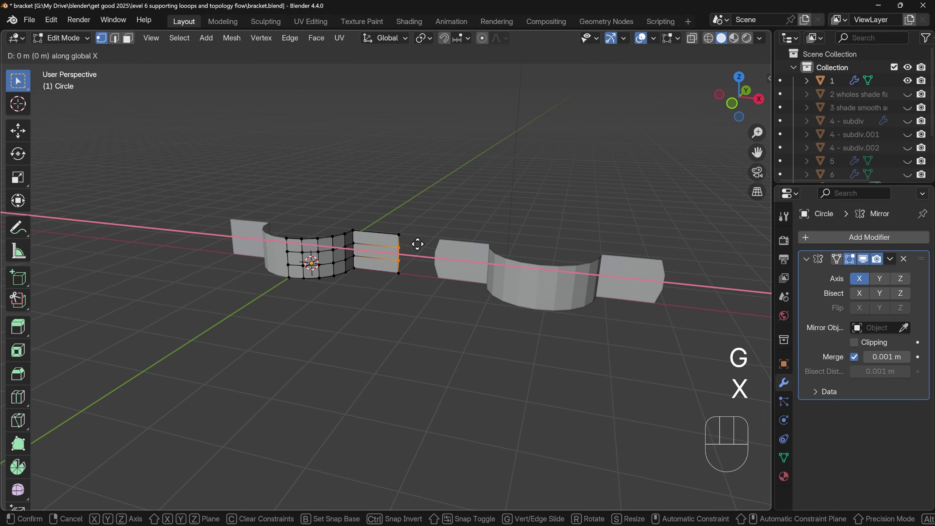
pyautogui.click(423, 243)
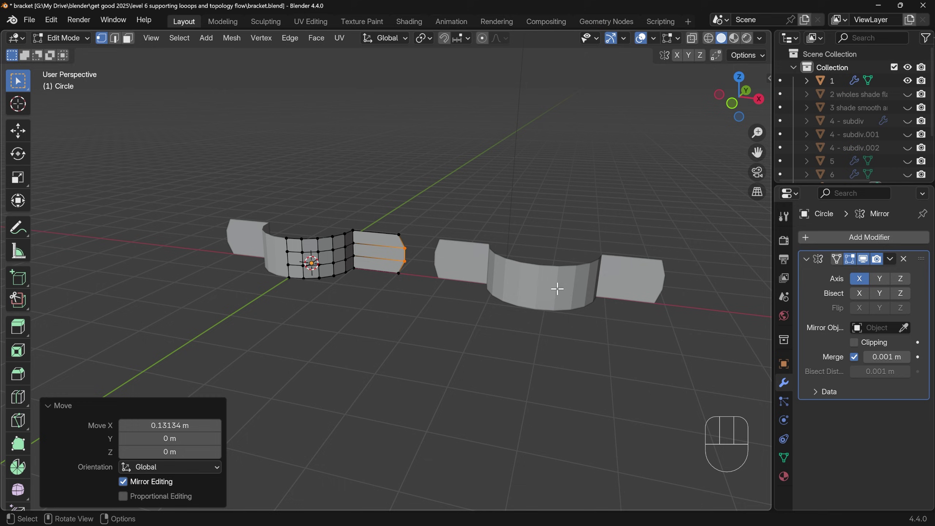
pyautogui.press('Tab')
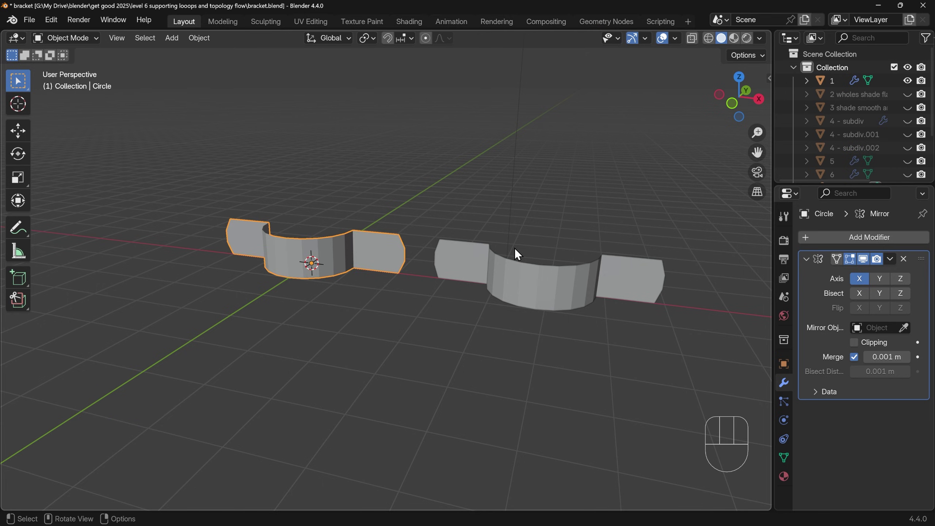
# Unhide the reference bracket with holes, "2 wholes shade flat", and move it 5 m along the X axis.
pyautogui.click(907, 94)
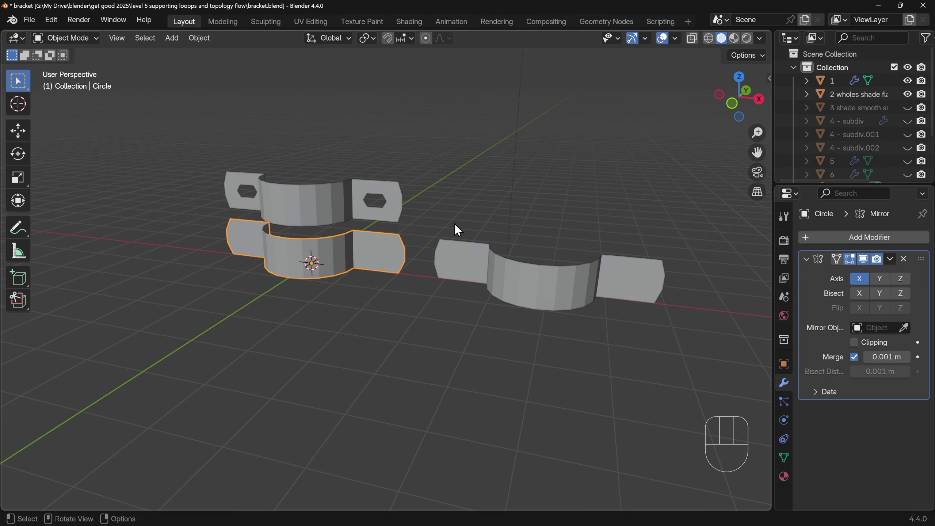
pyautogui.click(361, 180)
pyautogui.scroll(2, 361, 180)
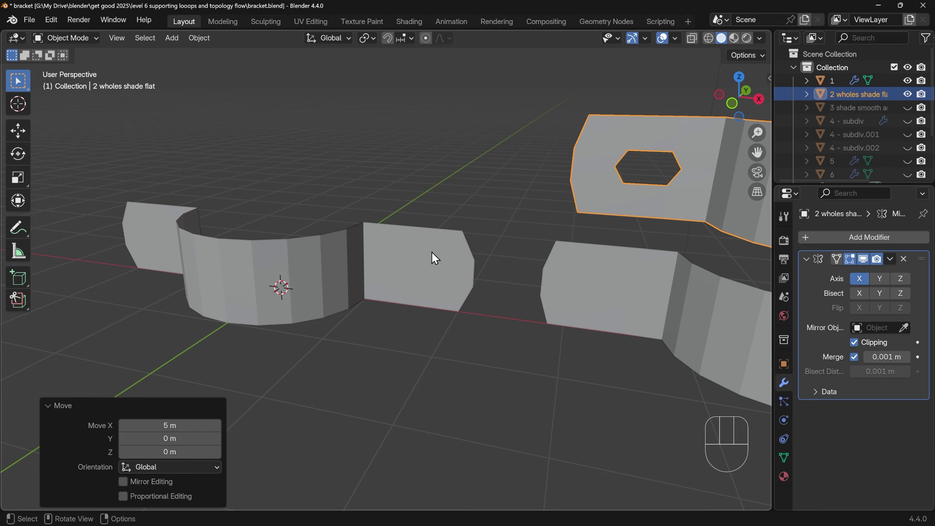
# Duplicate the newly modelled bracket and place the copy 1 m above it along the Z axis.
pyautogui.click(432, 254)
pyautogui.hotkey('shift', 'd')
pyautogui.press('z')
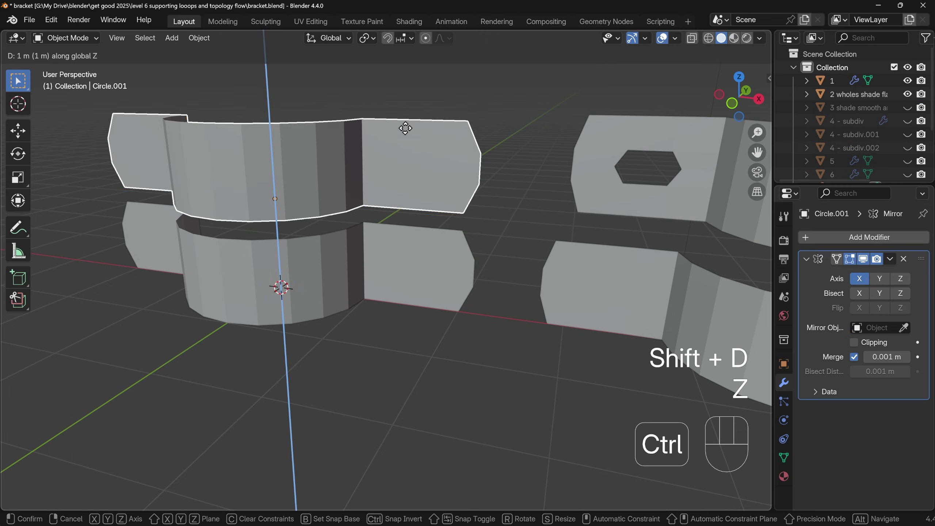
pyautogui.click(410, 187)
# In Edit Mode on the raised bracket copy, add two evenly spaced vertical loop cuts across the tab without sliding them.
pyautogui.press('Tab')
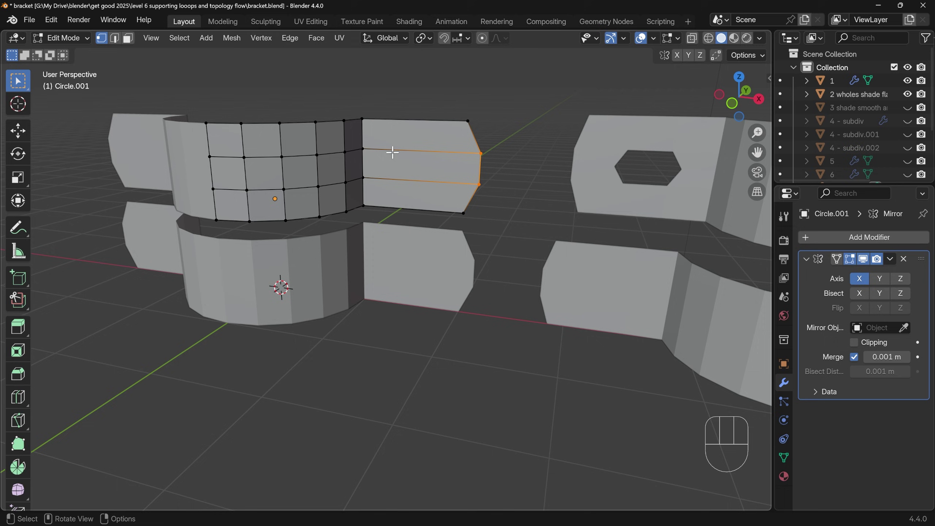
pyautogui.hotkey('ctrl', 'r')
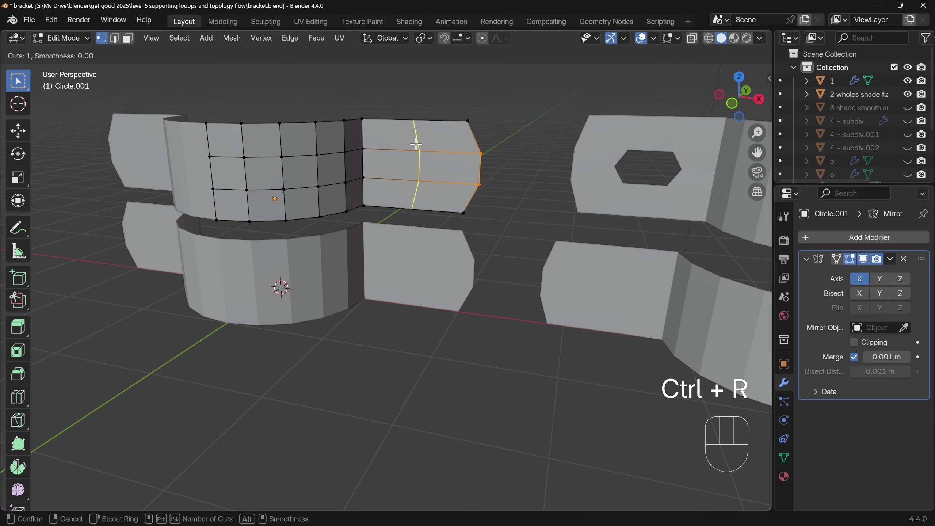
pyautogui.scroll(1, 416, 144)
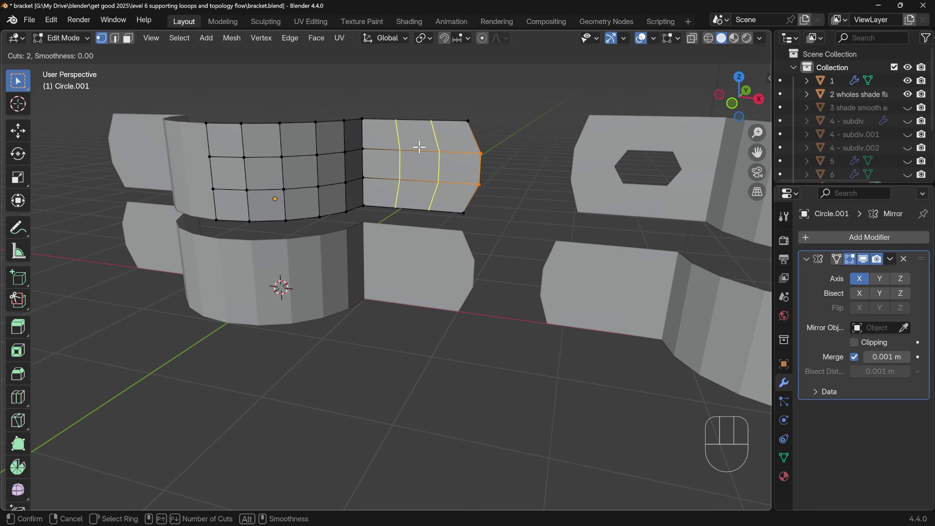
pyautogui.click(419, 147)
pyautogui.rightClick(418, 146)
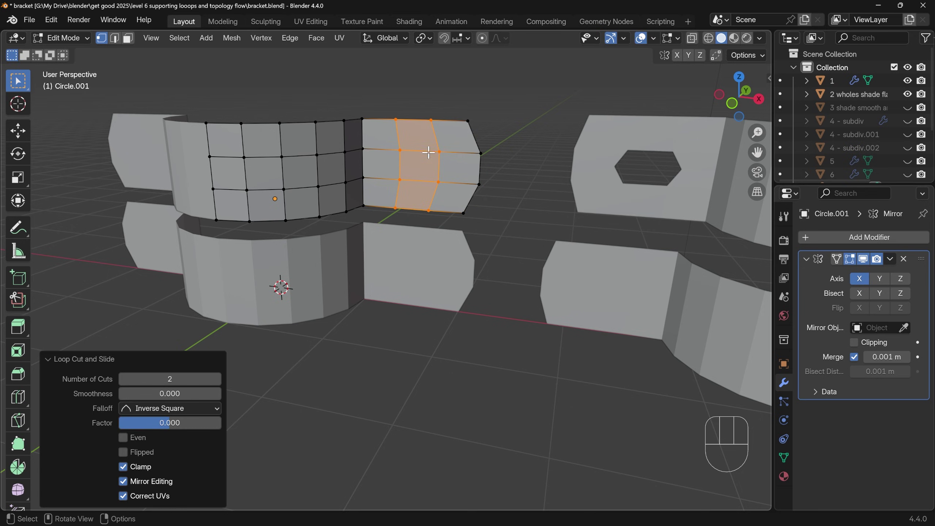
# Straighten each of the tab's two new vertical edge loops separately by scaling it to 0 along X.
pyautogui.keyDown('alt'); pyautogui.click(399, 164); pyautogui.keyUp('alt')
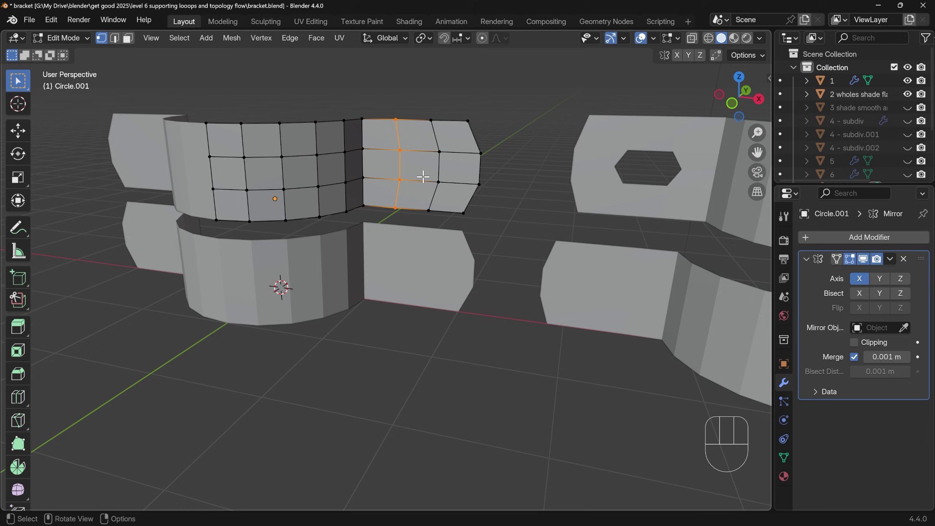
pyautogui.press('s')
pyautogui.press('x')
pyautogui.press('0')
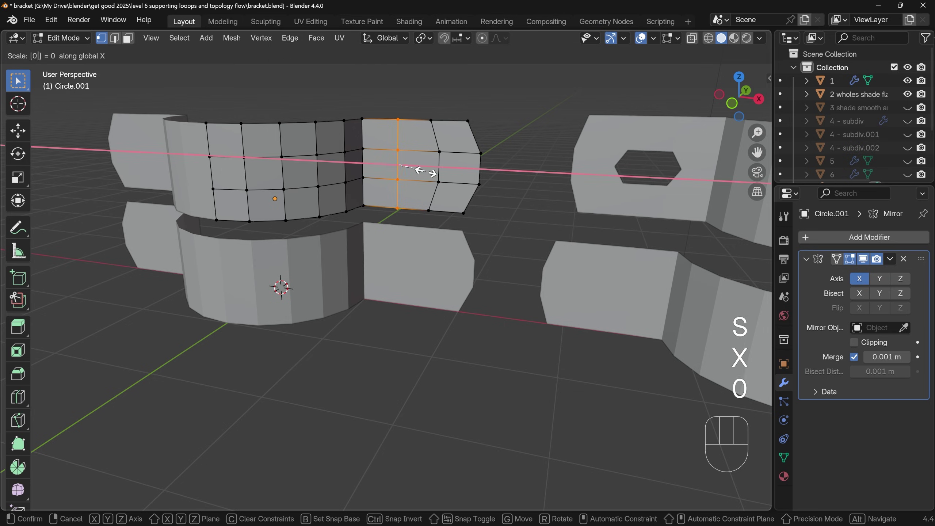
pyautogui.press('Return')
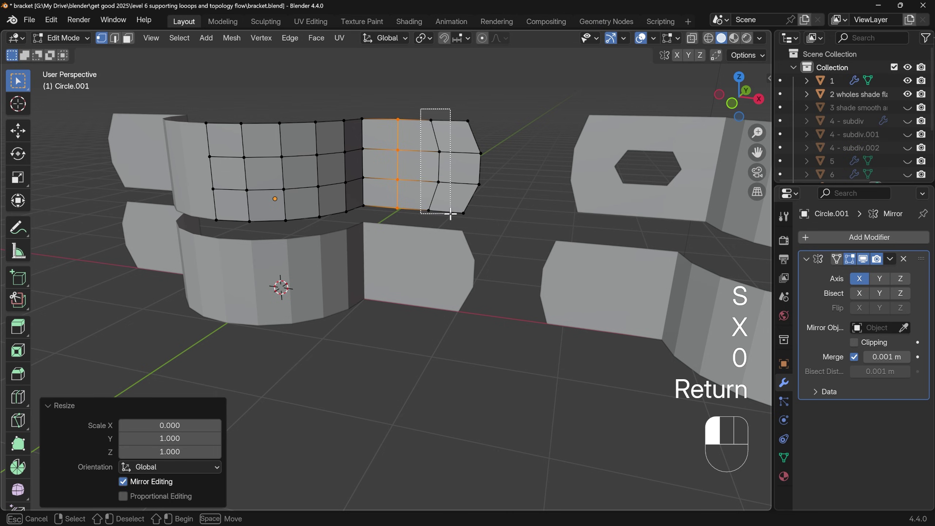
pyautogui.keyDown('alt'); pyautogui.click(432, 201); pyautogui.keyUp('alt')
pyautogui.press('s')
pyautogui.press('x')
pyautogui.press('0')
pyautogui.press('Return')
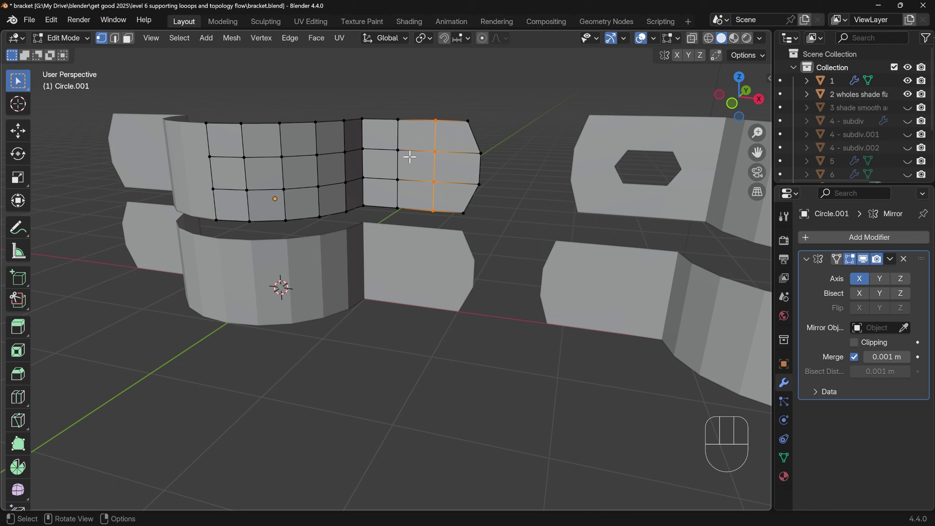
# Spread the tab's two vertical edge loops apart by scaling them together along X by about 1.256.
pyautogui.hotkey('ctrl', 'z')
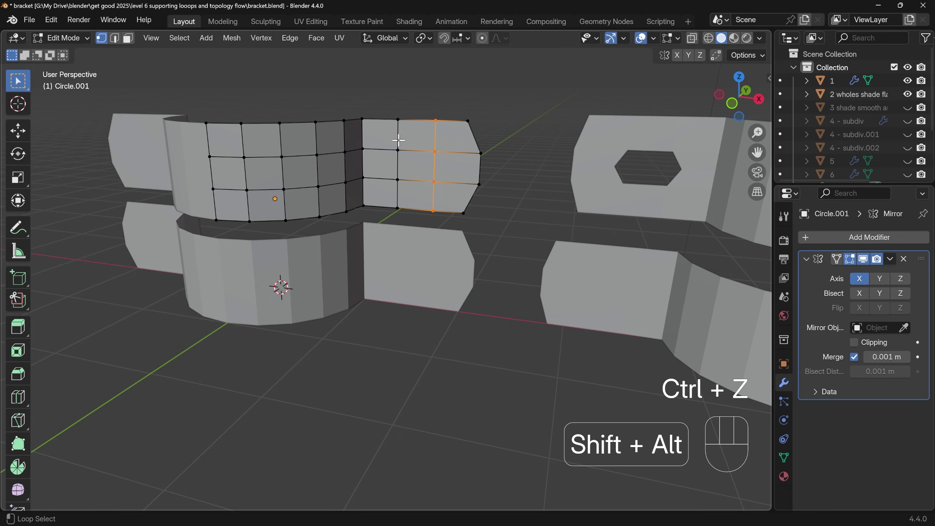
pyautogui.keyDown('alt'); pyautogui.keyDown('shift'); pyautogui.click(397, 143); pyautogui.keyUp('shift'); pyautogui.keyUp('alt')
pyautogui.press('s')
pyautogui.press('x')
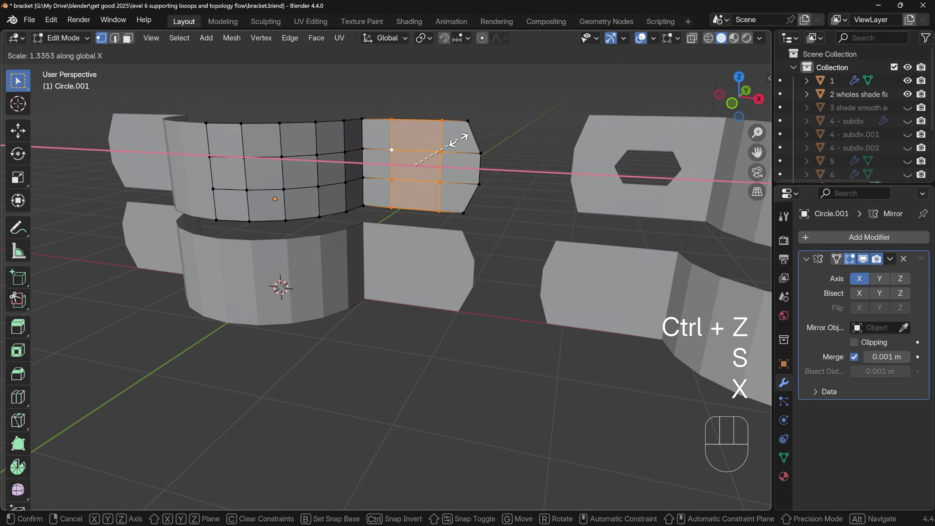
pyautogui.click(455, 141)
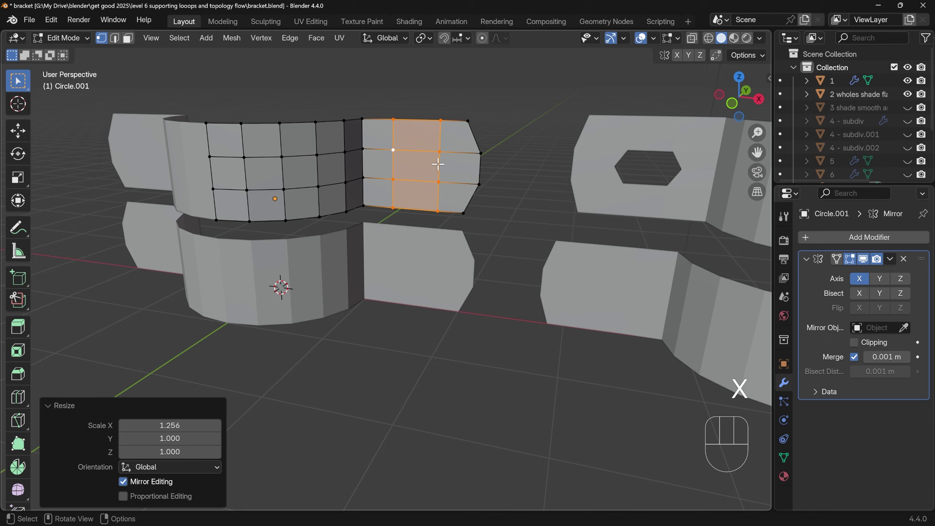
# Add one centred horizontal loop cut through the bracket's middle row of faces.
pyautogui.hotkey('ctrl', 'r')
pyautogui.click(439, 165)
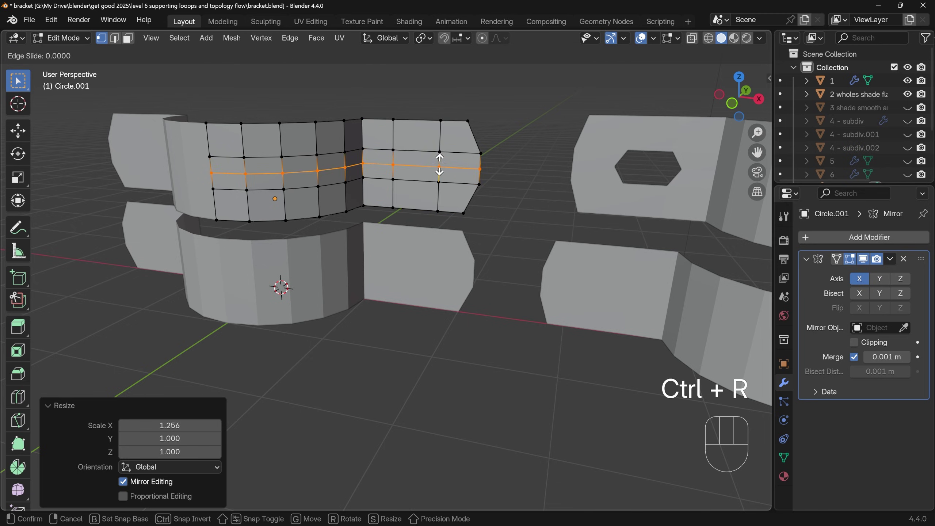
pyautogui.click(439, 166)
# Scale the two vertices where the new loop crosses the tab's vertical loops by about 1.445 along X to form a hexagon.
pyautogui.keyDown('shift'); pyautogui.click(438, 165); pyautogui.keyUp('shift')
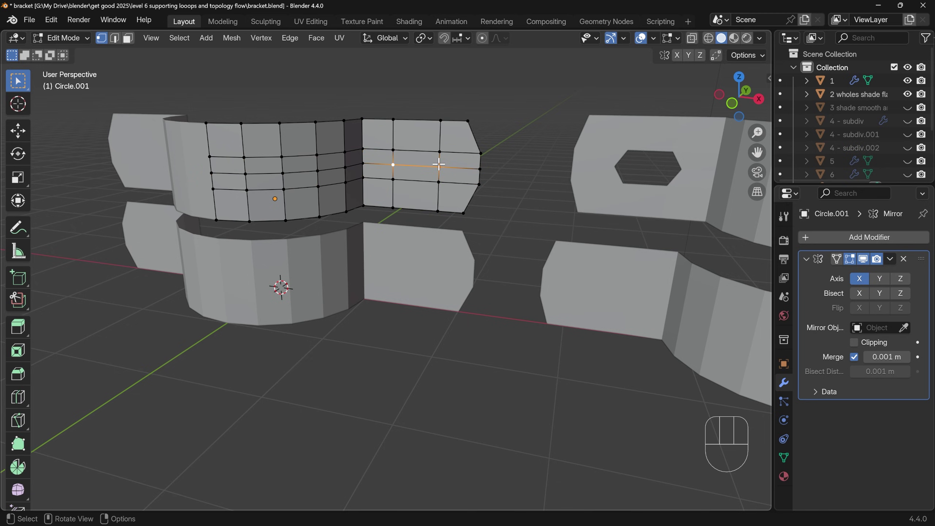
pyautogui.press('s')
pyautogui.press('x')
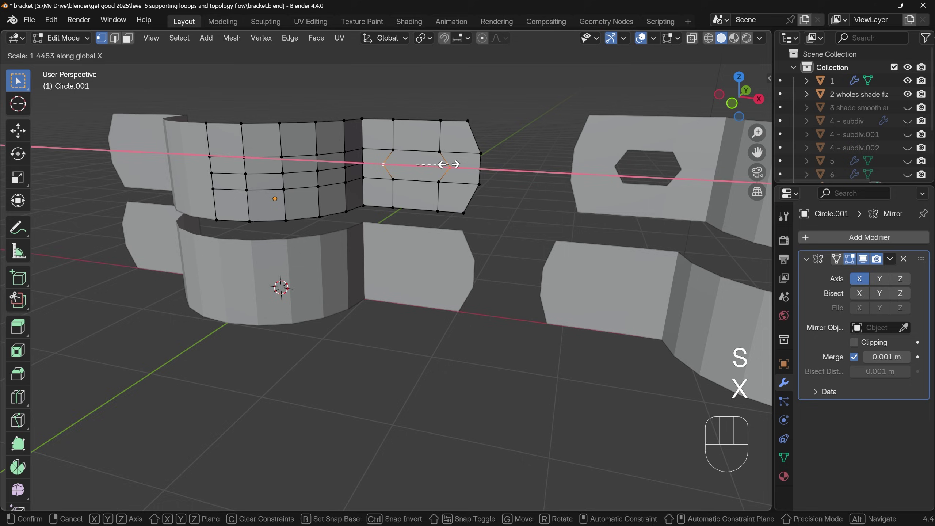
pyautogui.click(449, 165)
pyautogui.moveTo(460, 204); pyautogui.dragTo(482, 193, button='middle')
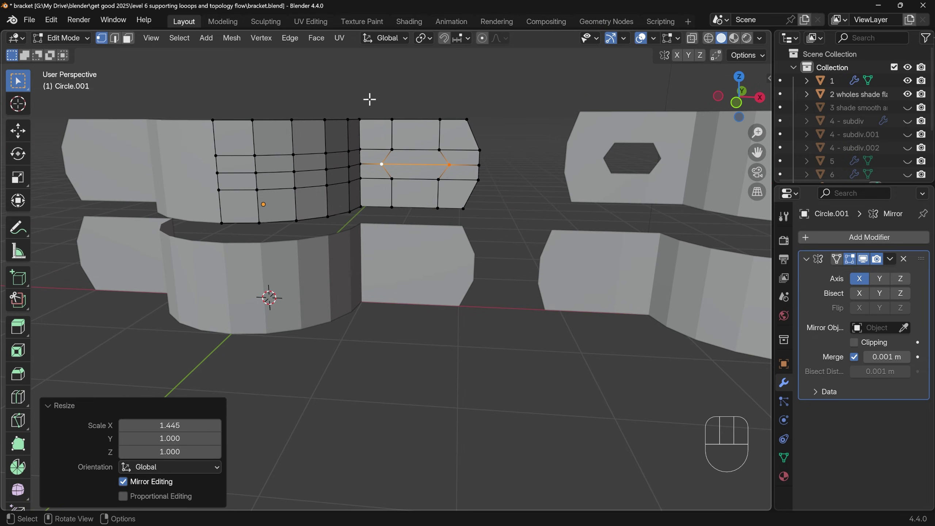
# In front view, scale all vertices of the tab's two inner vertical loops by about 0.915 along X.
pyautogui.press('KP_1')
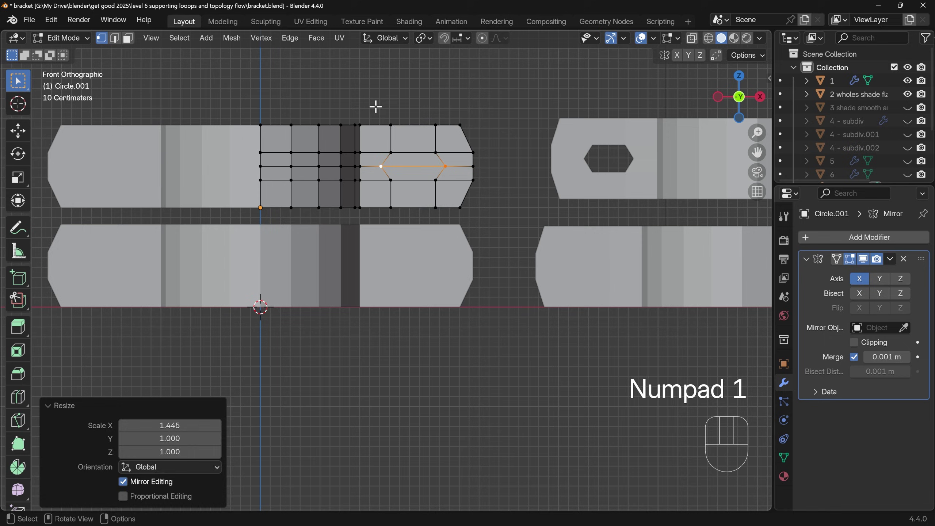
pyautogui.moveTo(375, 107); pyautogui.dragTo(452, 215)
pyautogui.press('s')
pyautogui.press('x')
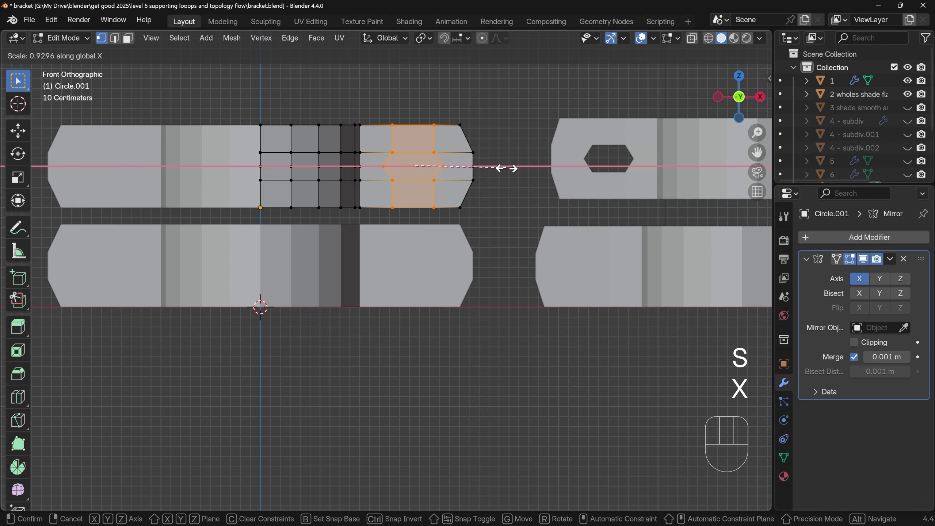
pyautogui.click(503, 166)
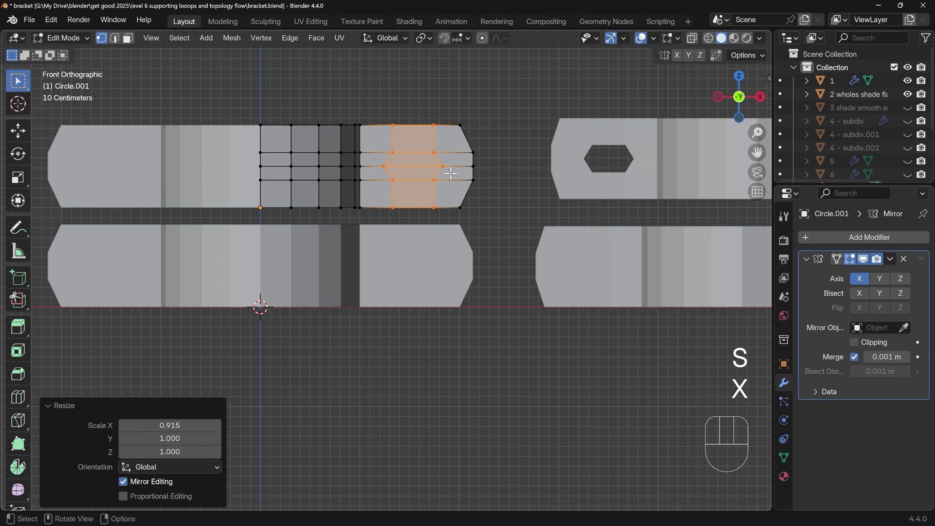
# Delete the faces inside the tab's central hexagon to open a hole.
pyautogui.press('3')
pyautogui.click(406, 163)
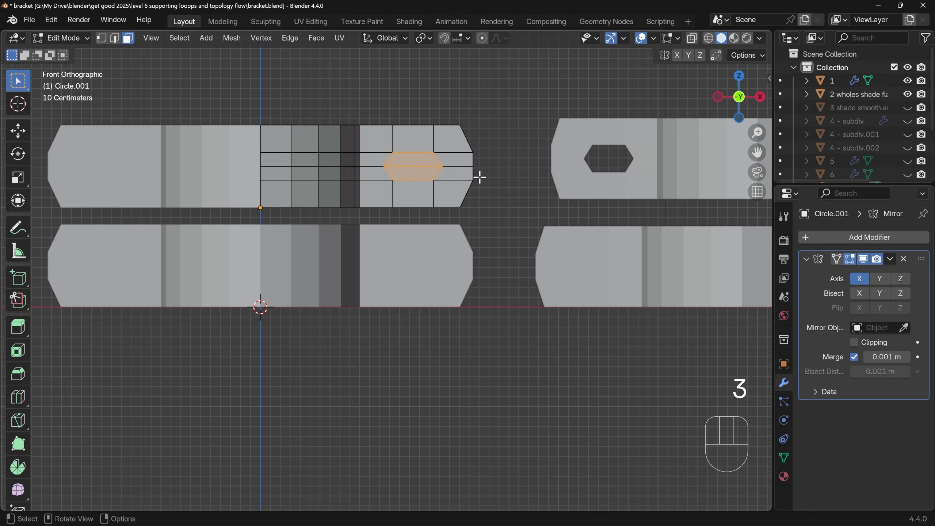
pyautogui.press('Delete')
pyautogui.click(453, 209)
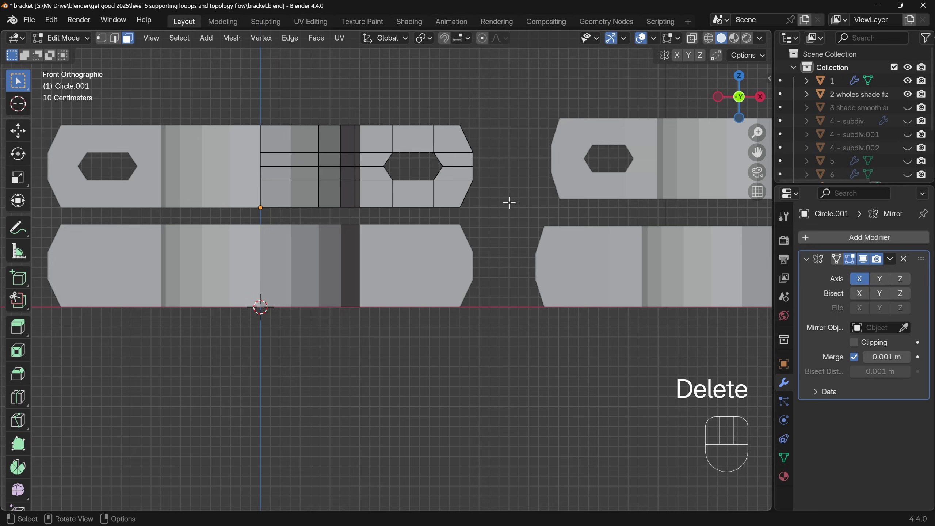
# Leave Edit Mode and add a level 2 Subdivision Surface modifier to the bracket with holes.
pyautogui.scroll(-3, 501, 212)
pyautogui.moveTo(501, 212); pyautogui.dragTo(377, 227, button='middle')
pyautogui.scroll(2, 378, 228)
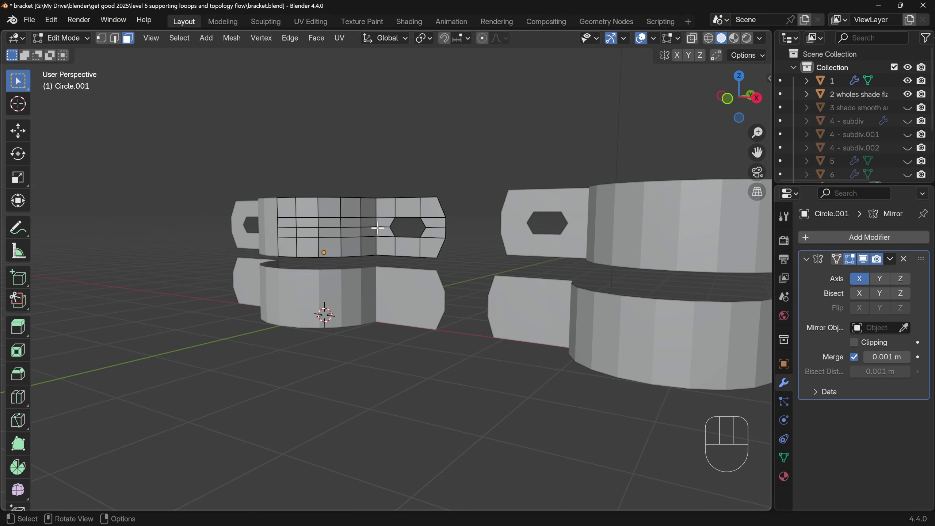
pyautogui.press('Tab')
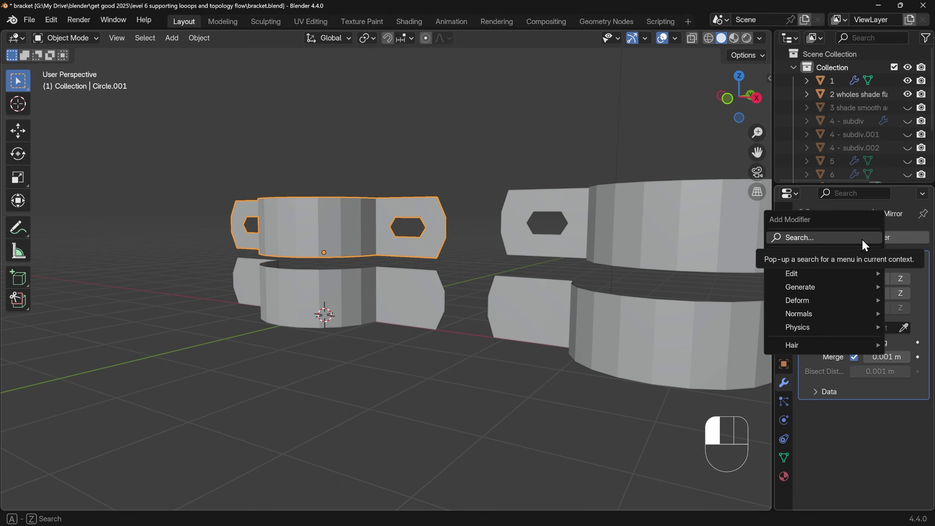
pyautogui.hotkey('ctrl', '2')
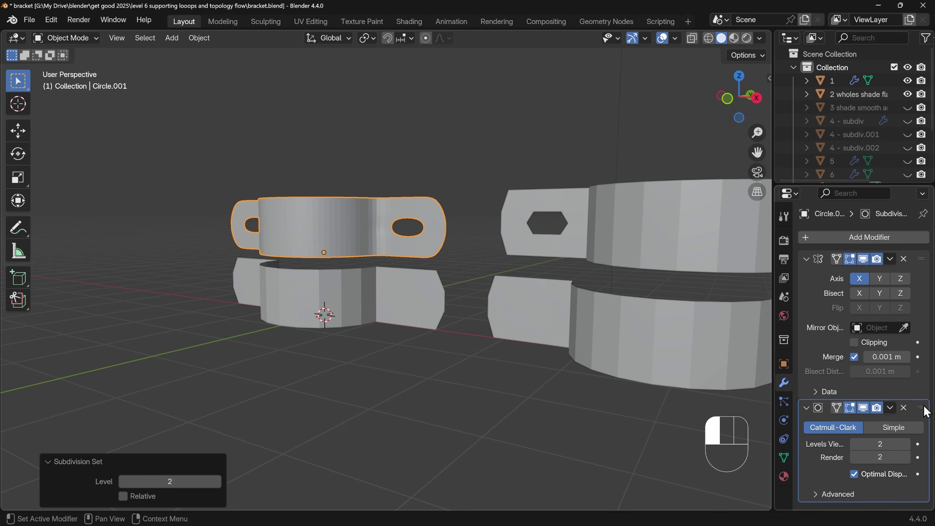
# Try the Subdivision modifier above Mirror, toggle Mirror's viewport display off and on, and restore the original modifier order.
pyautogui.moveTo(921, 409); pyautogui.dragTo(921, 250)
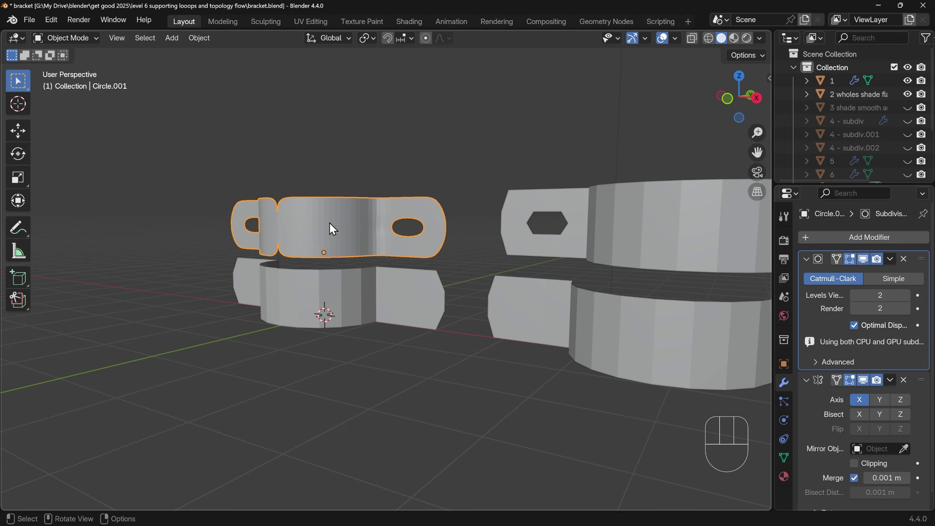
pyautogui.moveTo(329, 223); pyautogui.dragTo(289, 203, button='middle')
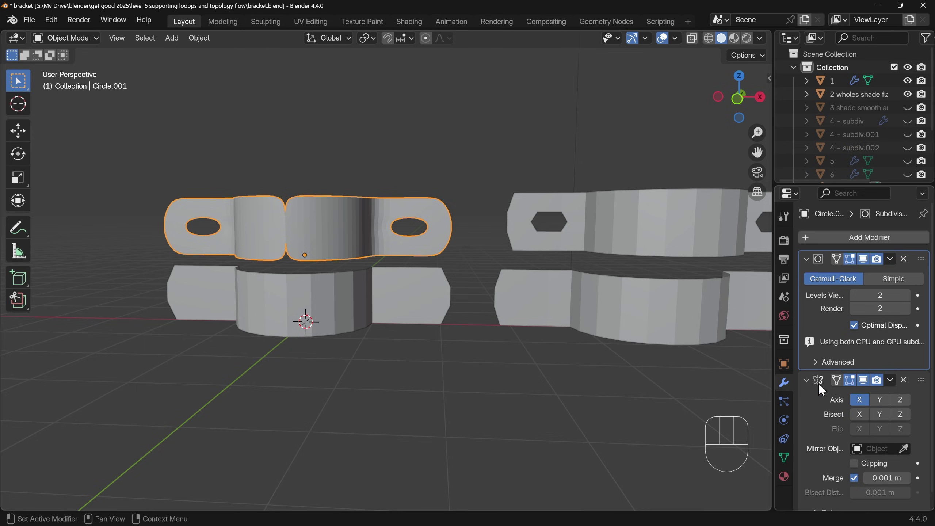
pyautogui.click(863, 381)
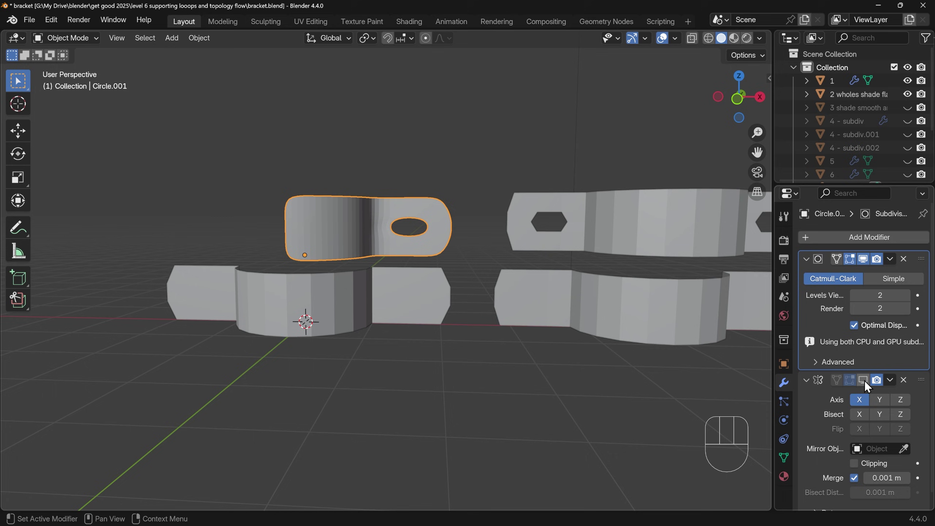
pyautogui.click(864, 381)
pyautogui.moveTo(921, 383); pyautogui.dragTo(932, 255)
# Enable Clipping on the Mirror modifier and view the smoothed bend beside the hole up close.
pyautogui.click(853, 344)
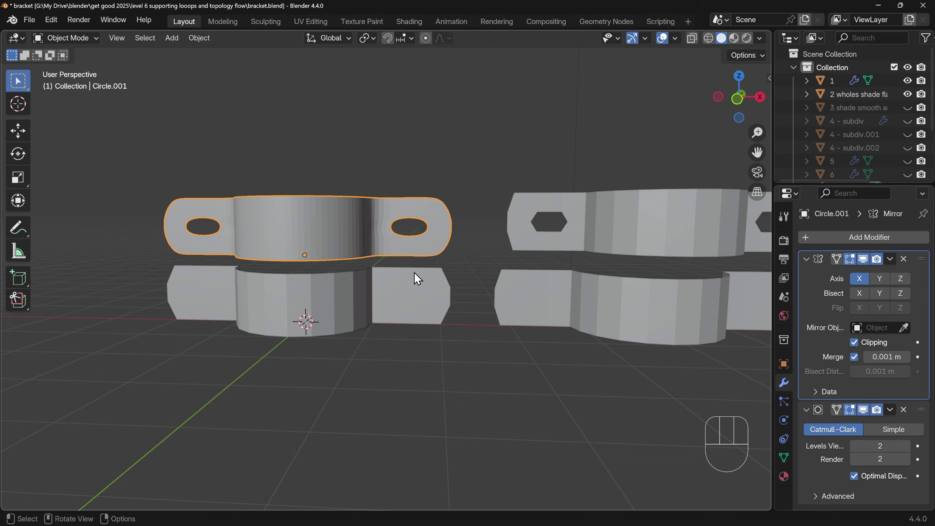
pyautogui.scroll(8, 401, 316)
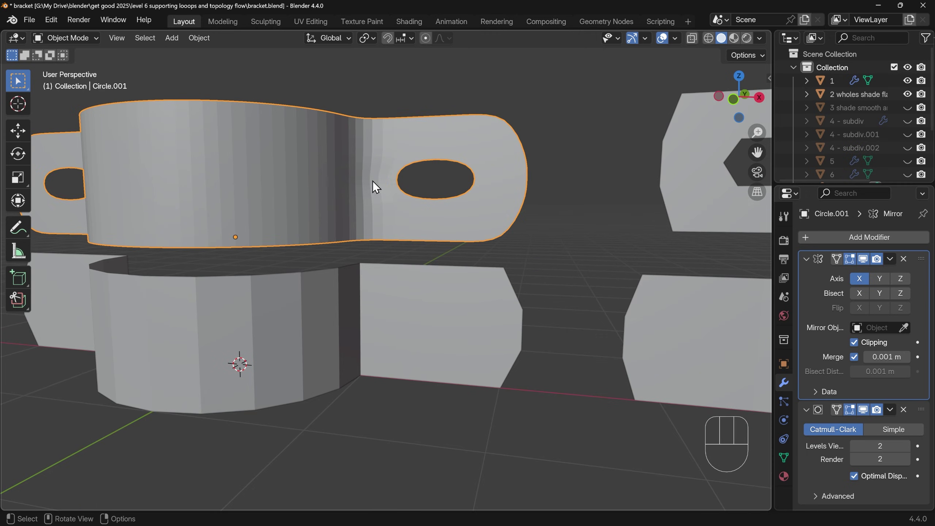
pyautogui.moveTo(391, 191)
pyautogui.mouseDown(button='middle')
pyautogui.moveTo(363, 245)
pyautogui.moveTo(359, 216)
pyautogui.moveTo(380, 193)
pyautogui.mouseUp(button='middle')
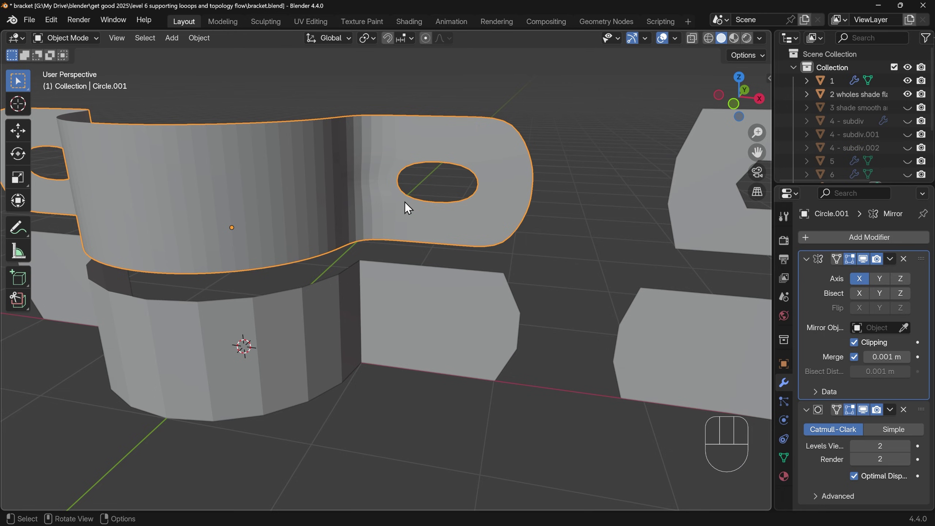
# Enter Edit Mode and turn on the on-cage display for the Subdivision modifier.
pyautogui.press('Tab')
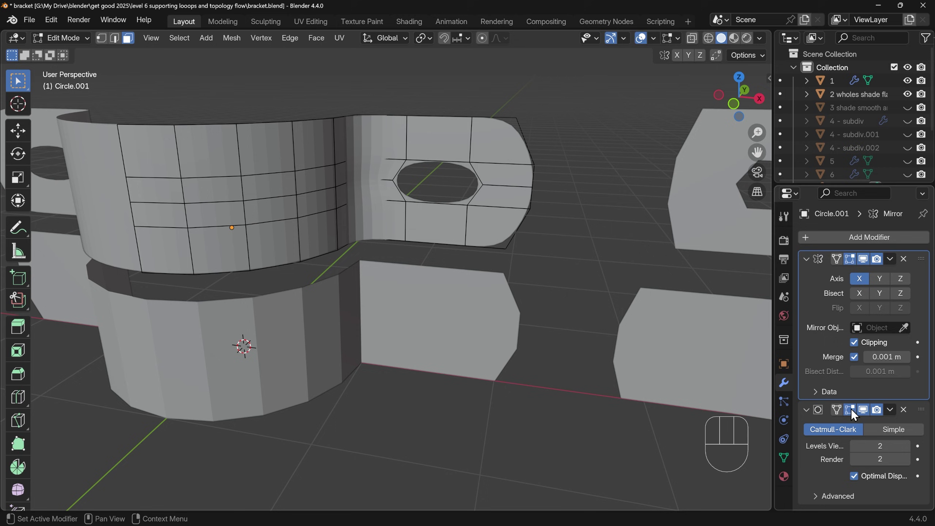
pyautogui.click(838, 409)
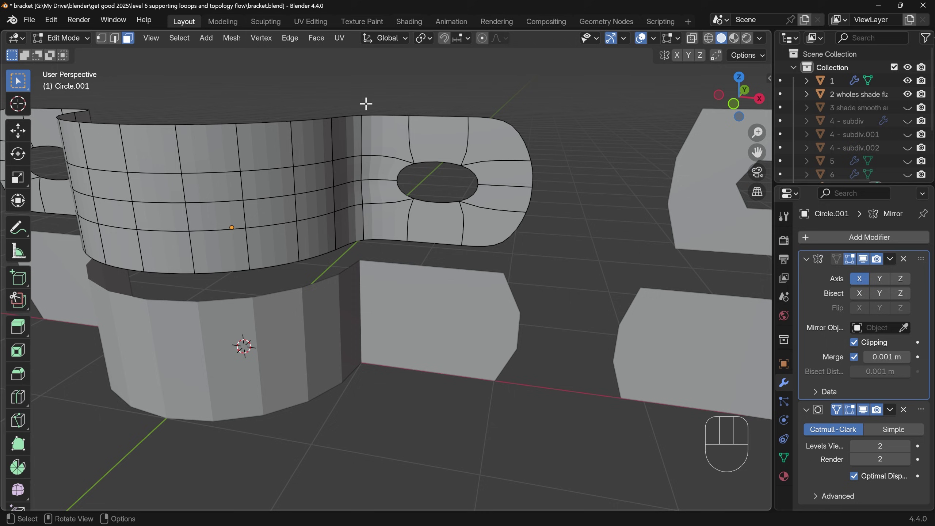
pyautogui.hotkey('ctrl', 'z')
# In edge select mode, compare the vertical edge loops around the bend and beside the hole by selecting them in turn.
pyautogui.press('2')
pyautogui.keyDown('alt'); pyautogui.click(361, 139); pyautogui.keyUp('alt')
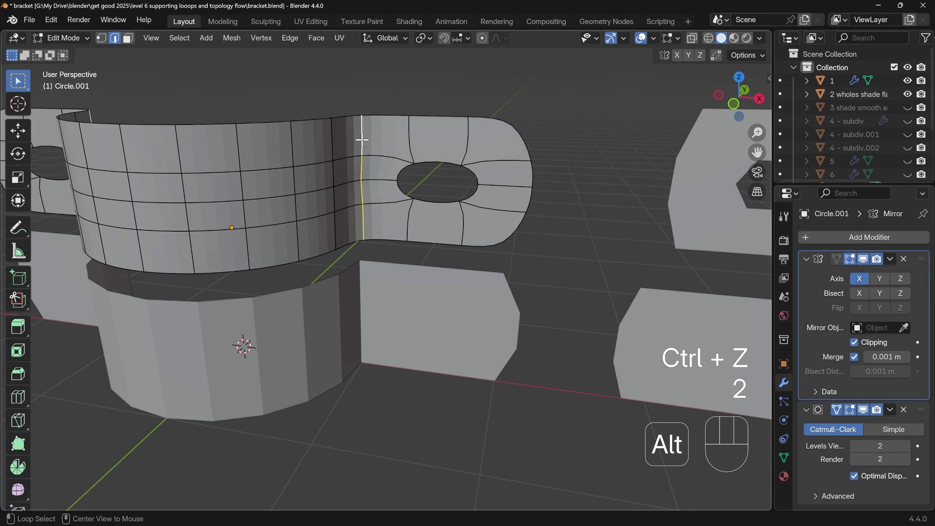
pyautogui.keyDown('alt'); pyautogui.click(331, 140); pyautogui.keyUp('alt')
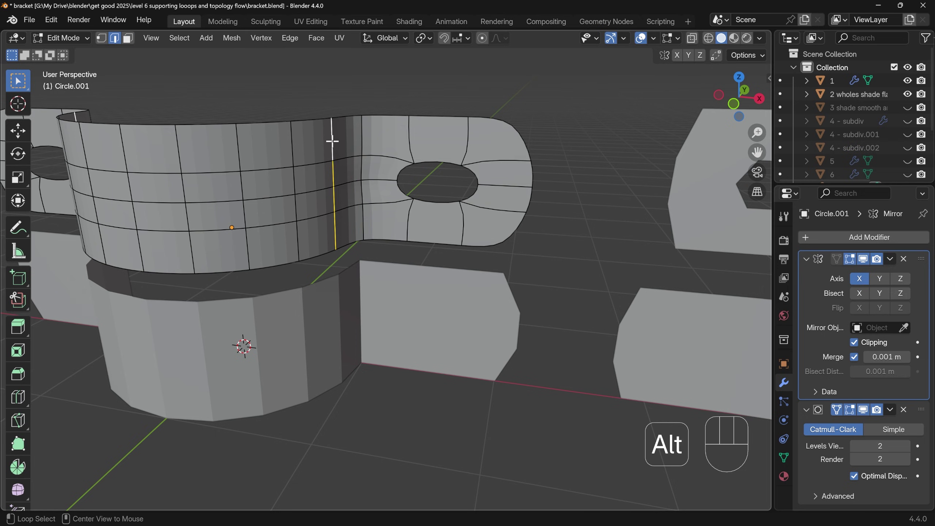
pyautogui.click(410, 134)
pyautogui.keyDown('ctrl'); pyautogui.click(412, 214); pyautogui.keyUp('ctrl')
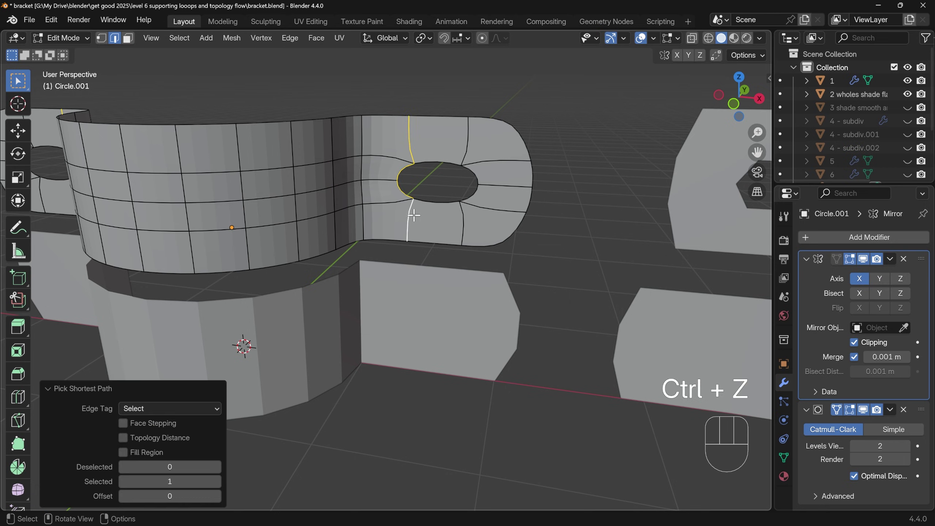
pyautogui.keyDown('alt'); pyautogui.click(360, 175); pyautogui.keyUp('alt')
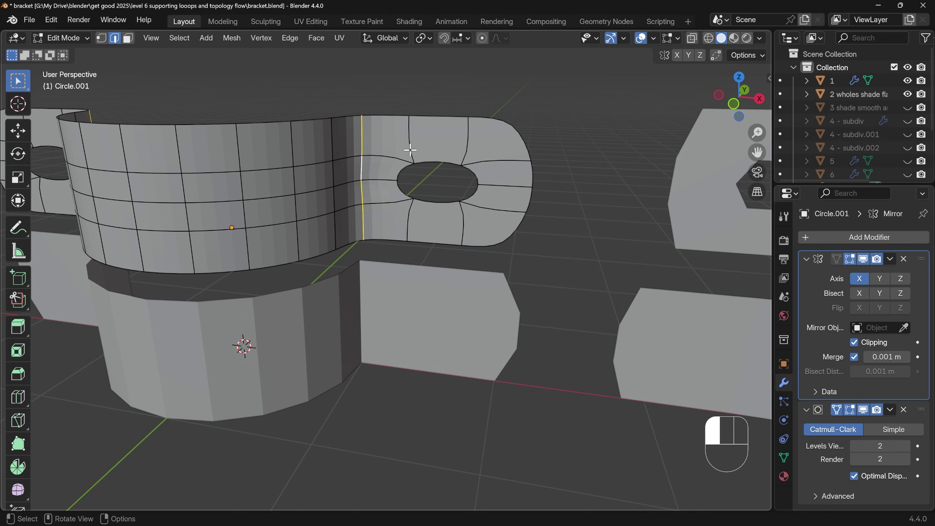
# Bevel the vertical edge loop at the bend with 2 segments and a width of about 0.0099 m.
pyautogui.keyDown('ctrl'); pyautogui.click(413, 215); pyautogui.keyUp('ctrl')
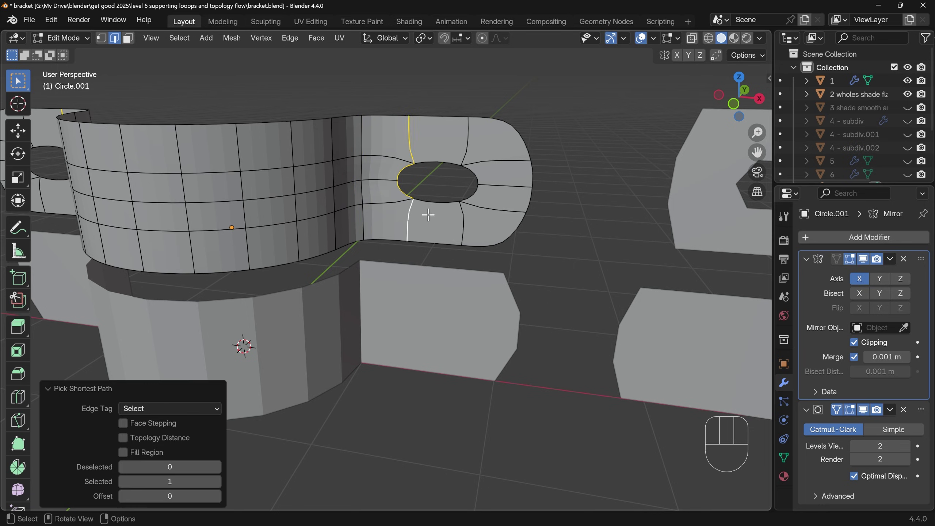
pyautogui.keyDown('alt'); pyautogui.click(360, 139); pyautogui.keyUp('alt')
pyautogui.hotkey('ctrl', 'b')
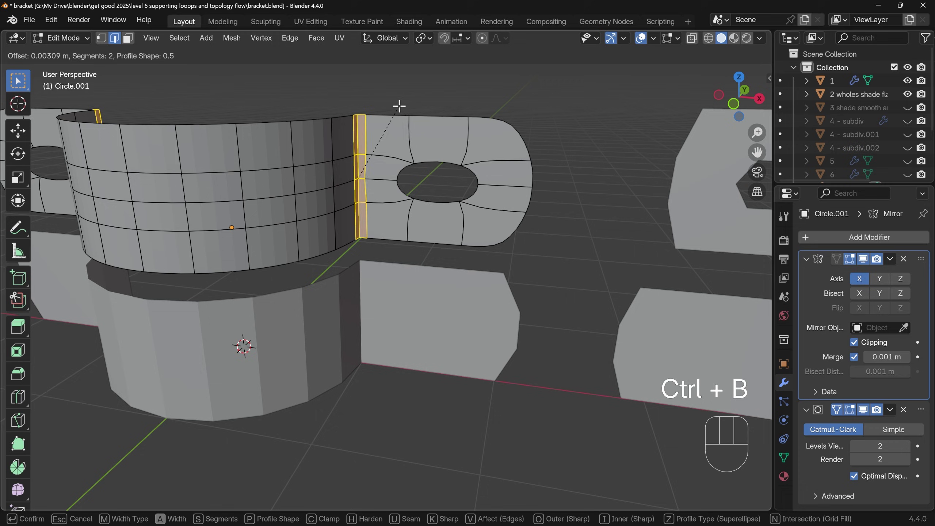
pyautogui.scroll(-1, 400, 106)
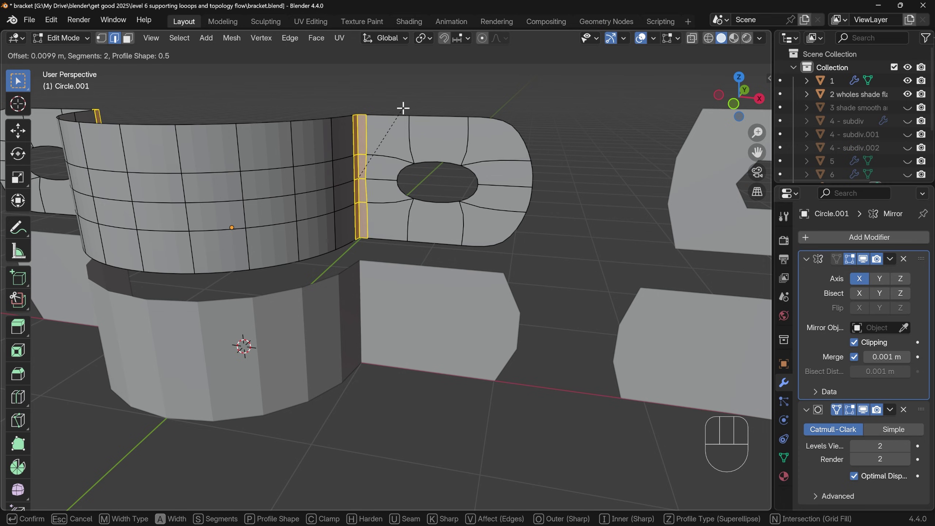
pyautogui.scroll(1, 403, 108)
pyautogui.click(403, 108)
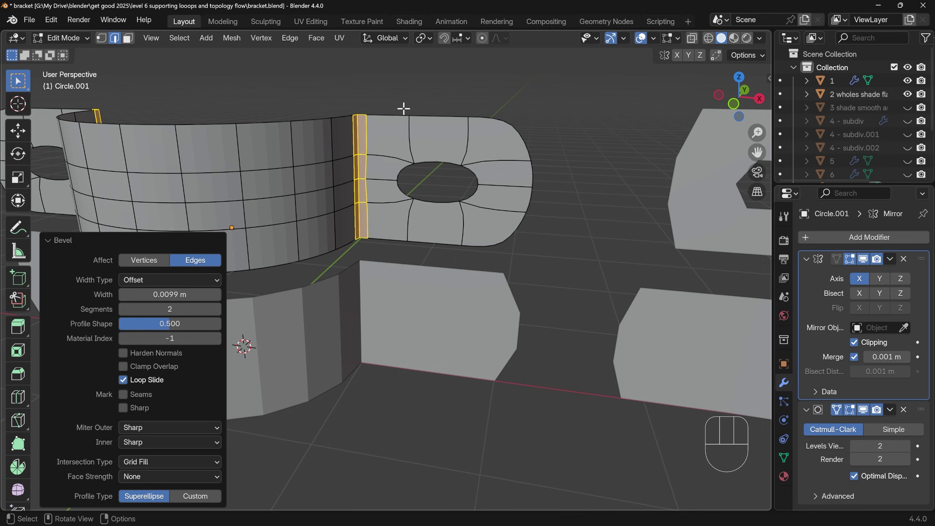
# Flatten the supporting edge loop on the tab side of the bend by scaling it to 0 along X.
pyautogui.keyDown('alt'); pyautogui.click(368, 143); pyautogui.keyUp('alt')
pyautogui.keyDown('alt'); pyautogui.keyDown('shift'); pyautogui.click(350, 141); pyautogui.keyUp('shift'); pyautogui.keyUp('alt')
pyautogui.scroll(-3, 349, 141)
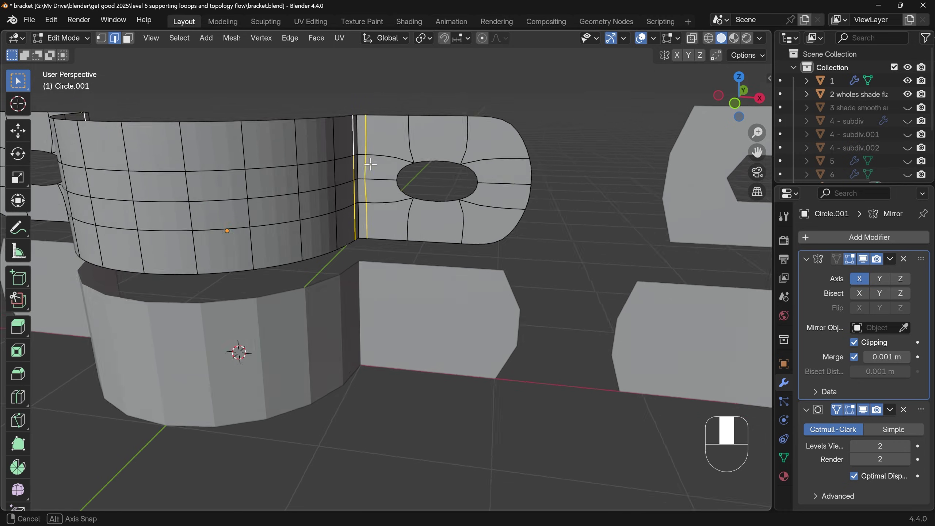
pyautogui.scroll(6, 370, 133)
pyautogui.keyDown('alt'); pyautogui.click(371, 176); pyautogui.keyUp('alt')
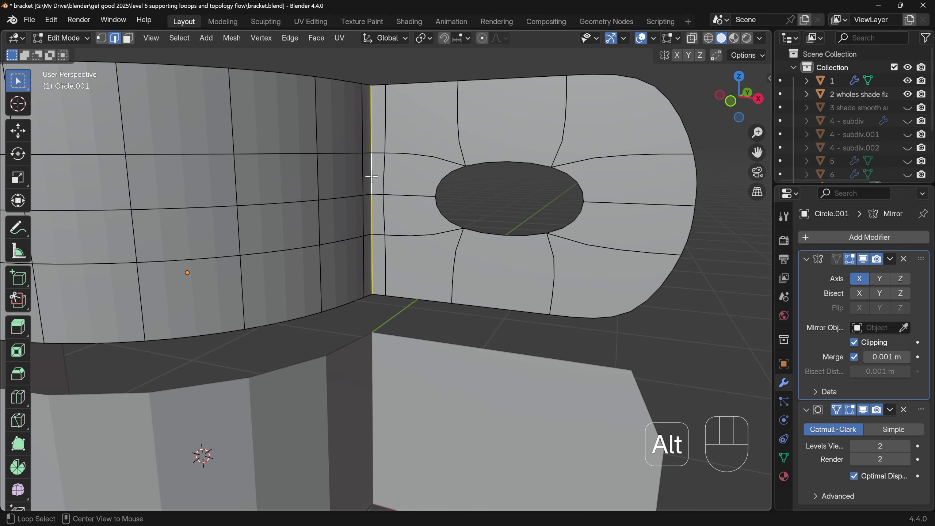
pyautogui.moveTo(386, 184); pyautogui.dragTo(370, 98, button='middle')
pyautogui.press('s')
pyautogui.press('x')
pyautogui.press('0')
pyautogui.press('Return')
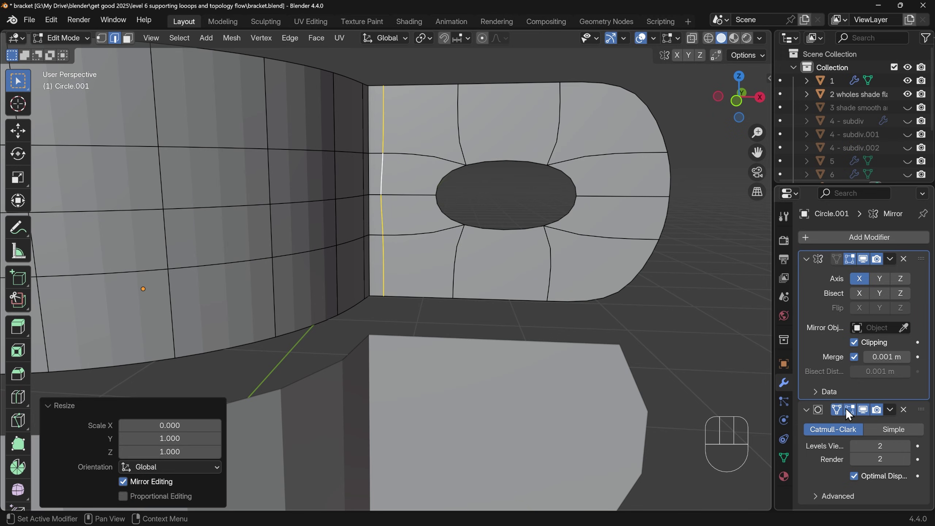
# Turn off the Subdivision modifier's on-cage display and view the bend's original cage edges up close.
pyautogui.click(836, 409)
pyautogui.moveTo(477, 261); pyautogui.dragTo(393, 253, button='middle')
pyautogui.scroll(3, 390, 224)
pyautogui.scroll(-1, 372, 137)
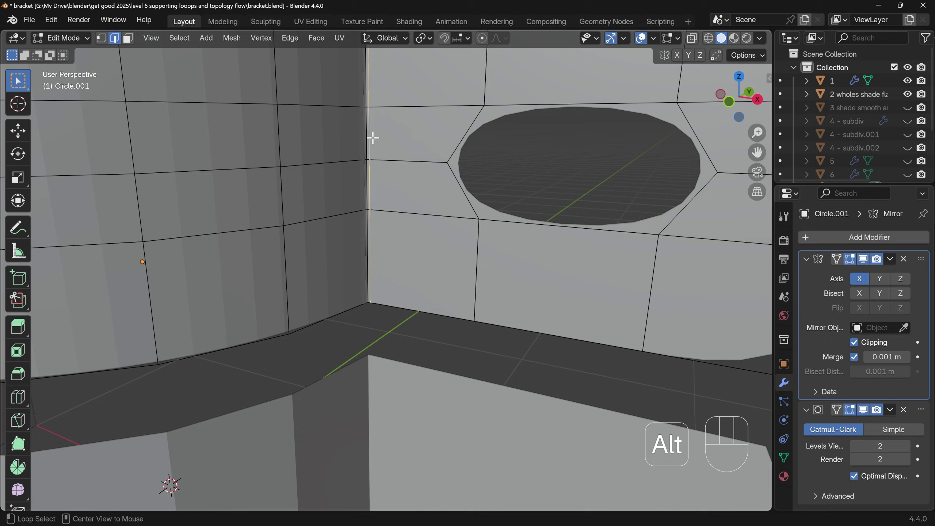
# Edge-slide the tab-side supporting loop away from the bend towards the hole, with a factor of about -0.556.
pyautogui.press('g')
pyautogui.press('g')
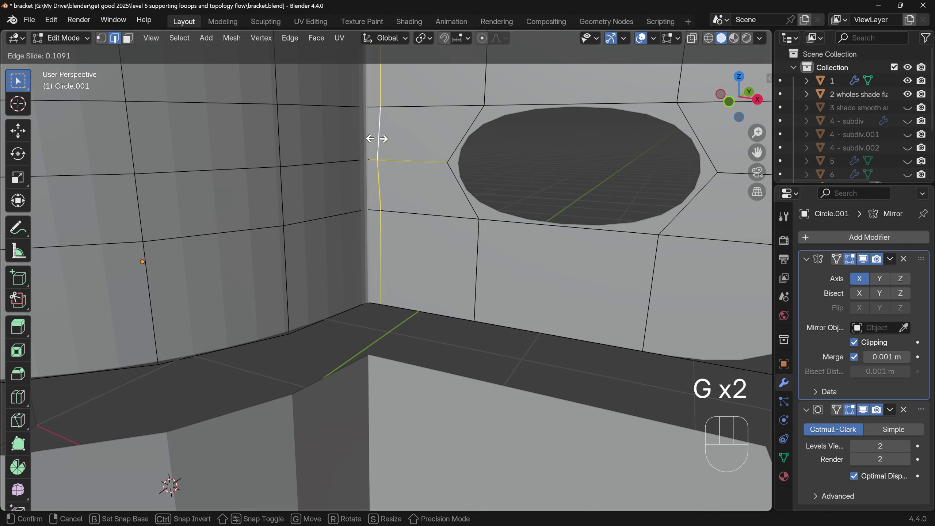
pyautogui.press('e')
pyautogui.press('e')
pyautogui.press('e')
pyautogui.press('e')
pyautogui.press('e')
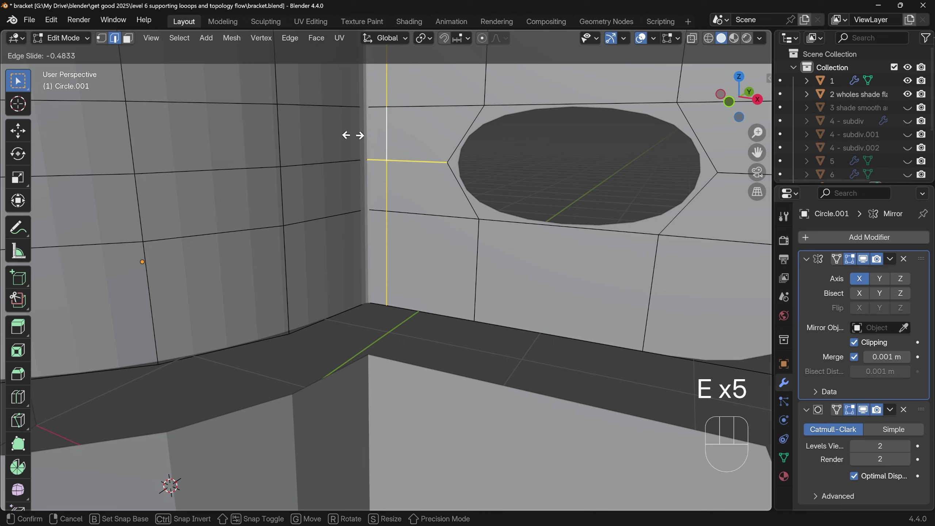
pyautogui.click(358, 140)
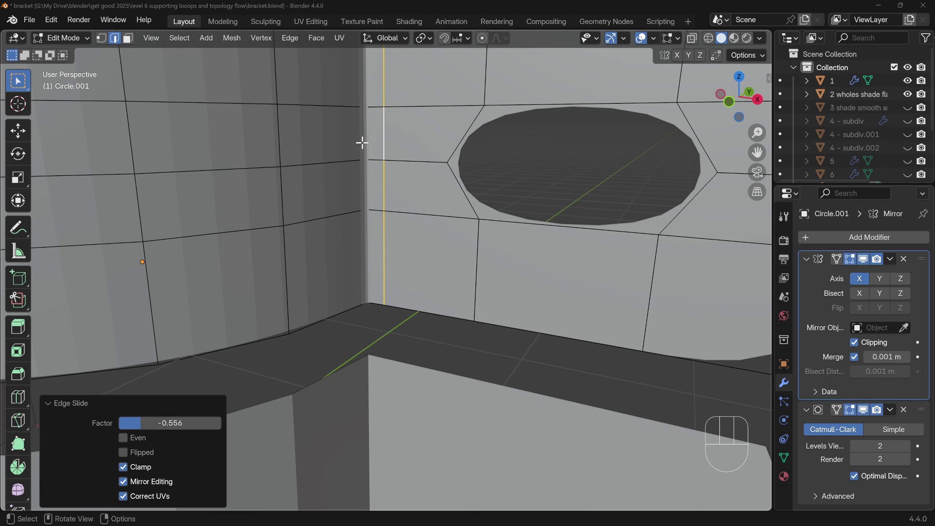
# Using X-ray, edge-slide the supporting loop on the curved side away from the bend by about 0.17, then restore solid display.
pyautogui.hotkey('alt', 'z')
pyautogui.press('g')
pyautogui.press('g')
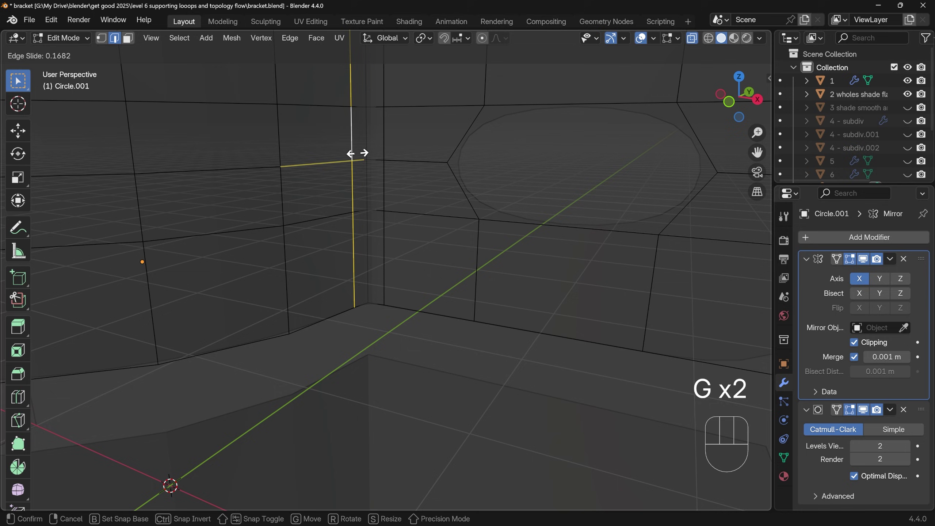
pyautogui.click(358, 153)
pyautogui.press('Tab')
pyautogui.press('Tab')
pyautogui.hotkey('alt', 'z')
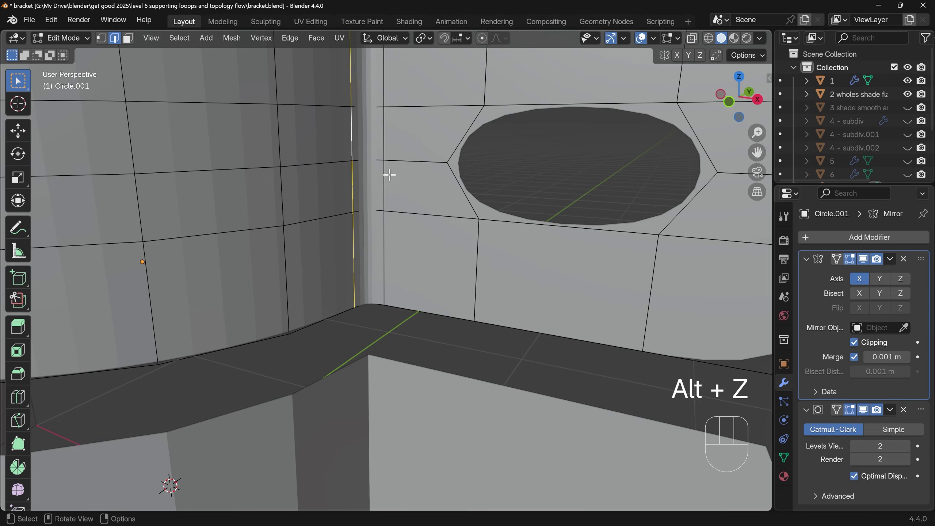
# Return to Object Mode and apply Shade Smooth to the slotted bracket.
pyautogui.scroll(-6, 389, 175)
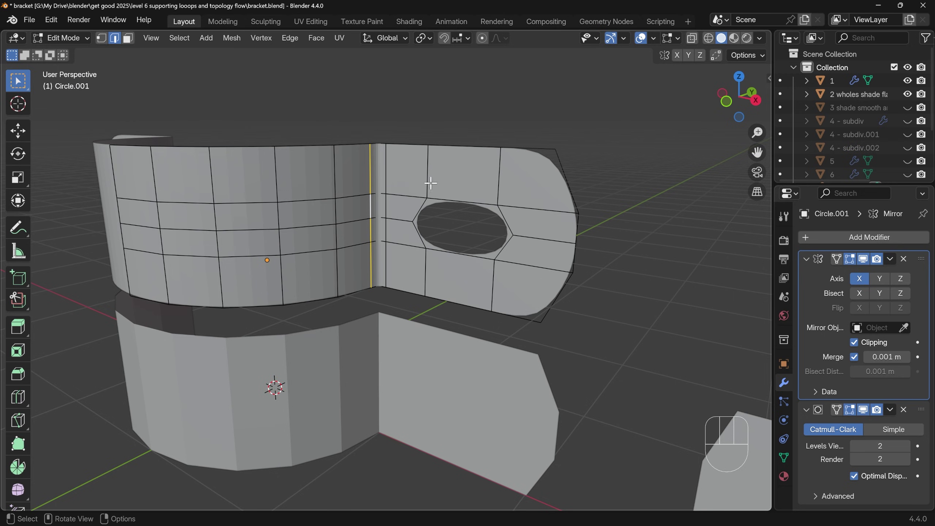
pyautogui.press('Tab')
pyautogui.rightClick(360, 217)
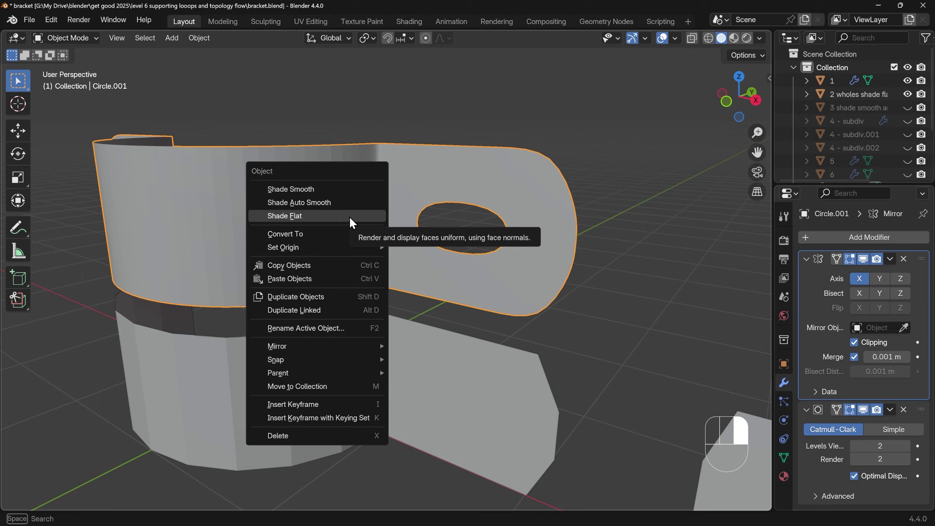
pyautogui.click(336, 189)
pyautogui.moveTo(413, 227); pyautogui.dragTo(410, 208, button='middle')
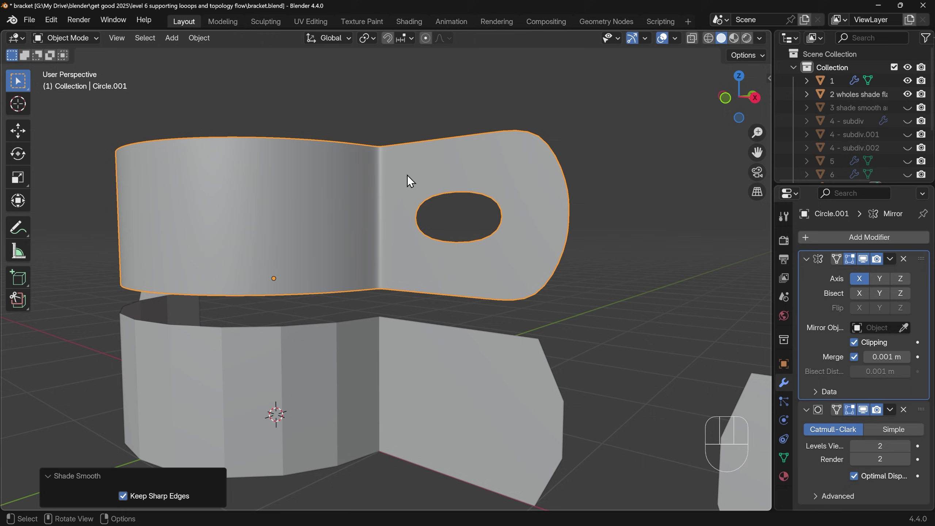
# Inspect the supporting loops and the central edge loop at the bend in Edit Mode with X-ray, and return to Object Mode.
pyautogui.press('Tab')
pyautogui.moveTo(384, 201); pyautogui.dragTo(381, 238, button='middle')
pyautogui.hotkey('ctrl', 'r')
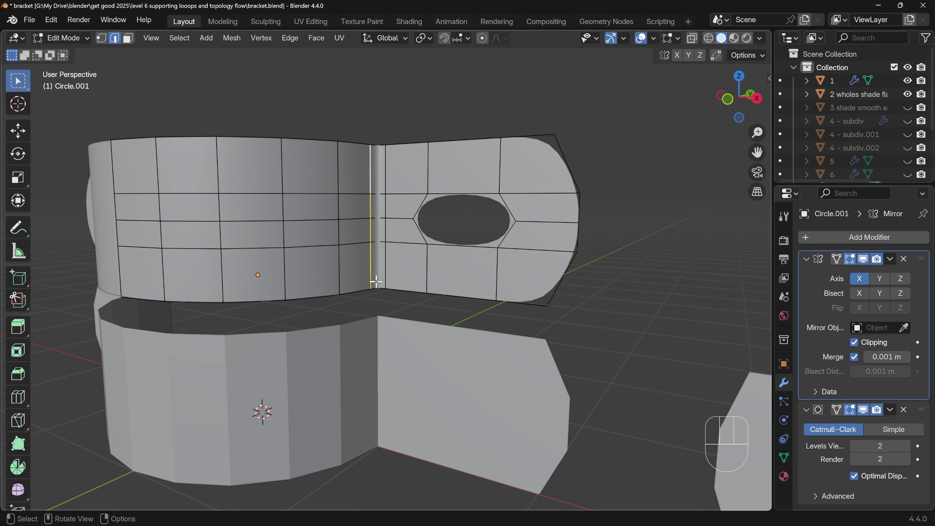
pyautogui.hotkey('alt', 'z')
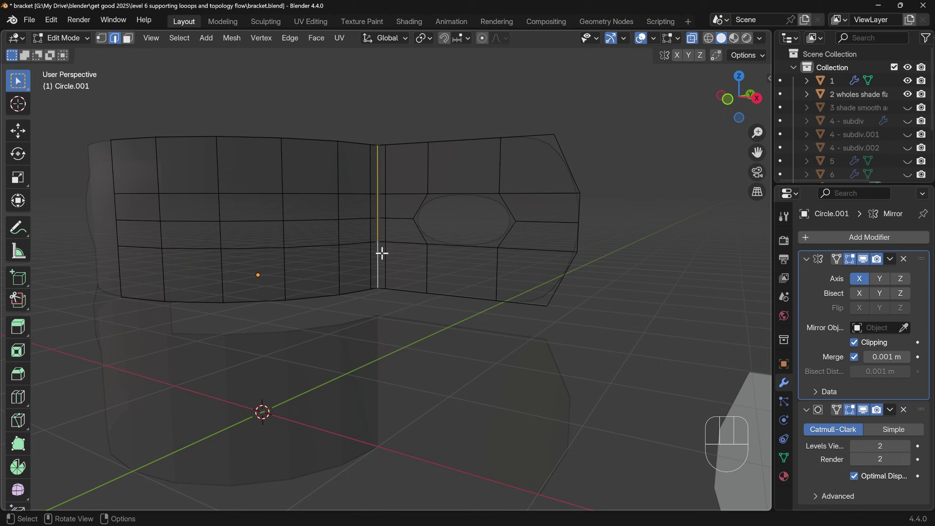
pyautogui.hotkey('alt', 'z')
pyautogui.press('Tab')
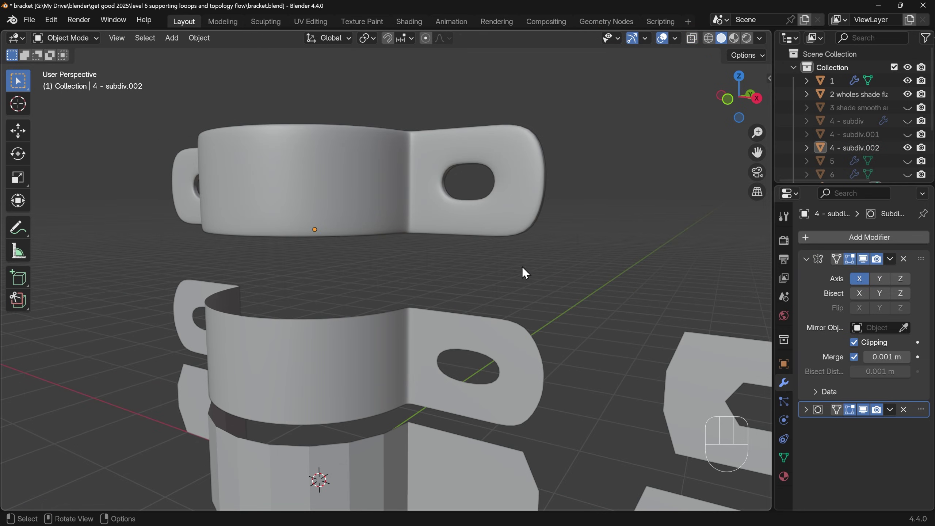
# Move the finished thick bracket "4 - subdiv.002" along X to the stack of reference brackets.
pyautogui.click(526, 230)
pyautogui.moveTo(526, 230); pyautogui.dragTo(445, 246, button='middle')
pyautogui.press('g')
pyautogui.press('x')
pyautogui.click(673, 239)
# Duplicate the smoothed slotted bracket and place the copy 1 m higher along Z.
pyautogui.click(436, 307)
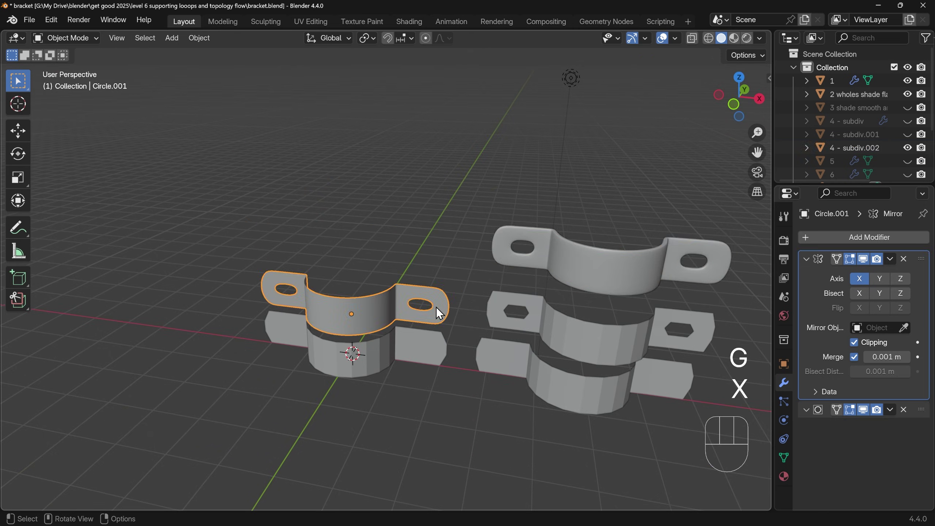
pyautogui.hotkey('shift', 'd')
pyautogui.write('z1')
pyautogui.press('Return')
pyautogui.moveTo(455, 289)
pyautogui.keyDown('ctrl'); pyautogui.mouseDown(button='middle')
pyautogui.moveTo(439, 258)
pyautogui.moveTo(444, 242)
pyautogui.moveTo(372, 266)
pyautogui.moveTo(469, 287)
pyautogui.mouseUp(button='middle'); pyautogui.keyUp('ctrl')
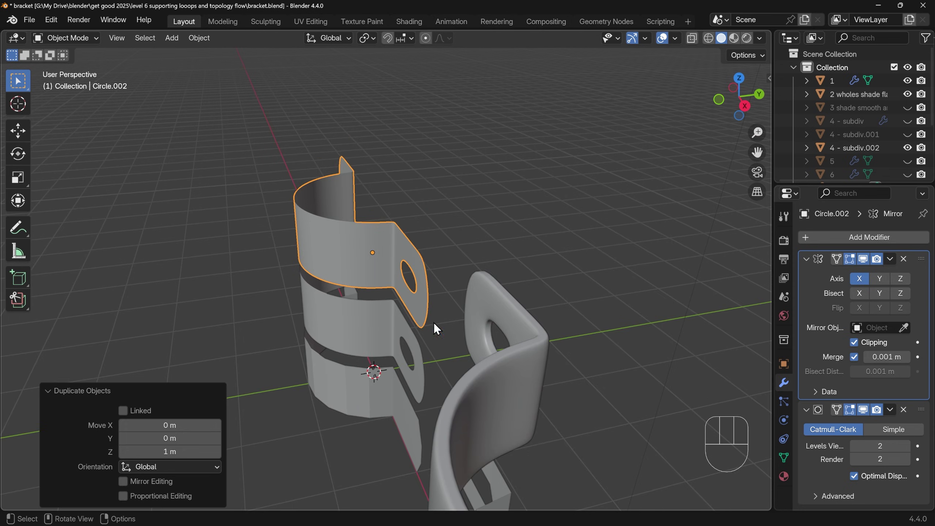
pyautogui.keyDown('ctrl'); pyautogui.moveTo(434, 322); pyautogui.dragTo(446, 289, button='middle'); pyautogui.keyUp('ctrl')
# Enter Edit Mode on the duplicated bracket and select its entire mesh.
pyautogui.press('Tab')
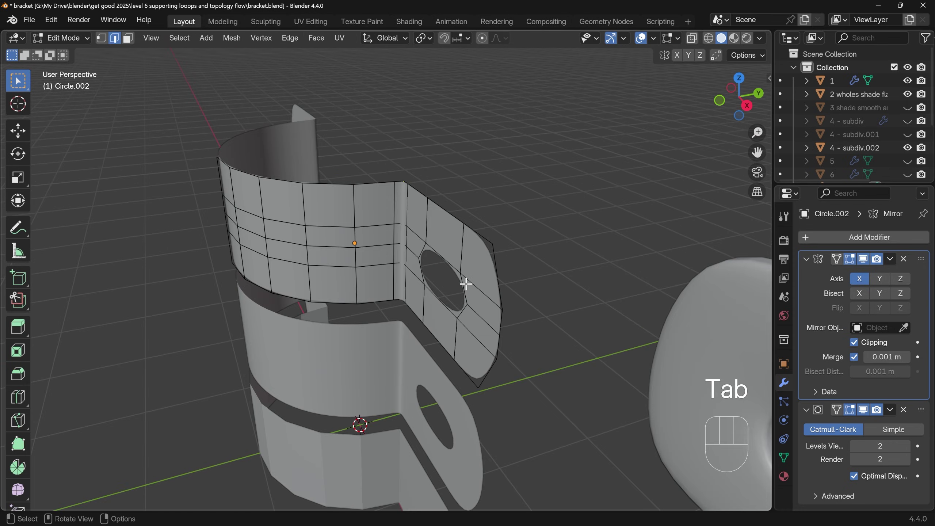
pyautogui.press('a')
pyautogui.moveTo(447, 278); pyautogui.dragTo(457, 301, button='middle')
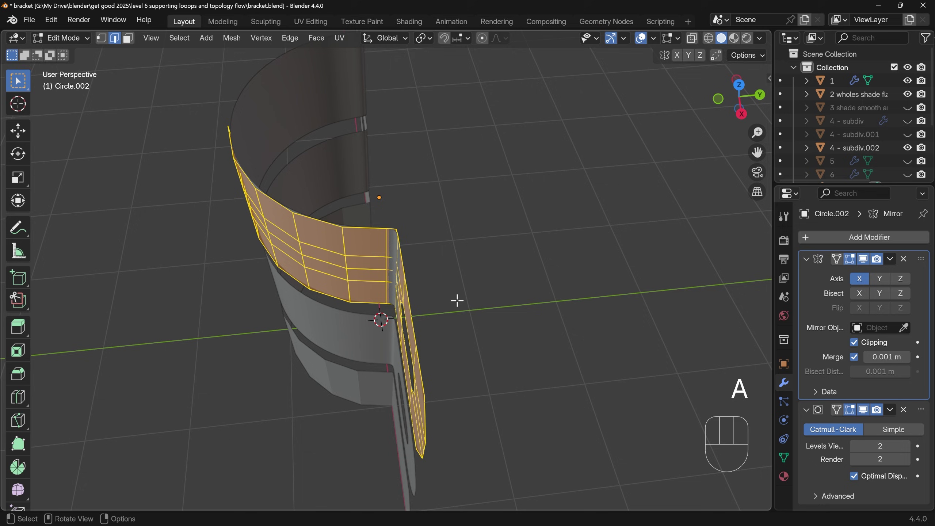
# Try extruding the whole bracket mesh along Y by about 0.093 m and undo the extrusion.
pyautogui.press('e')
pyautogui.press('y')
pyautogui.click(471, 293)
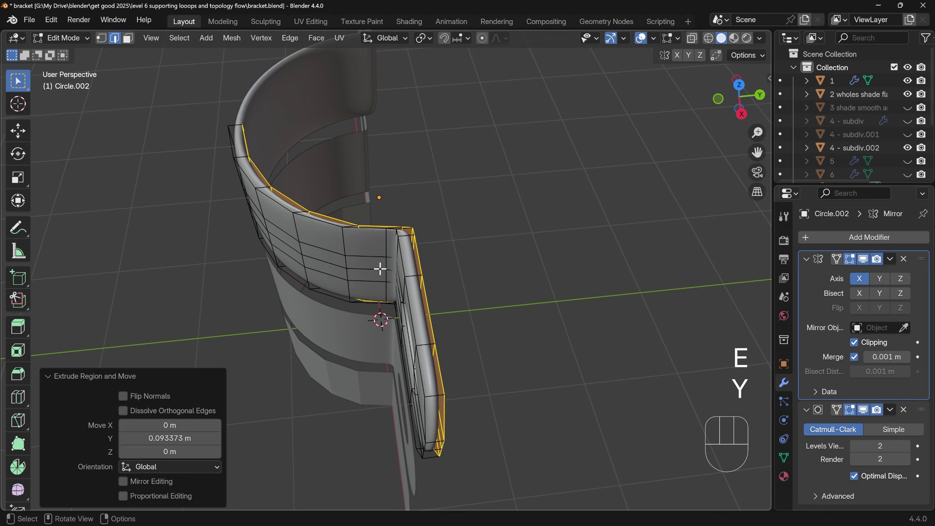
pyautogui.moveTo(380, 269); pyautogui.dragTo(403, 251, button='middle')
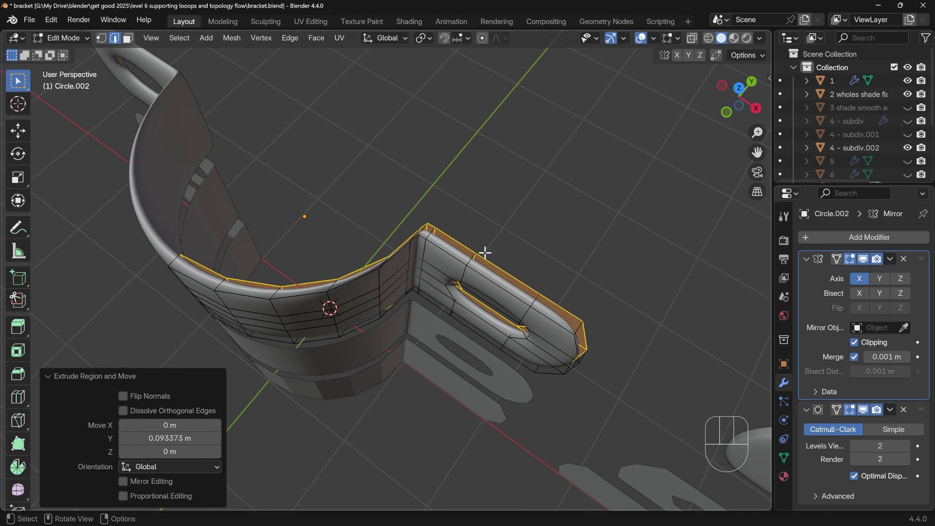
pyautogui.hotkey('ctrl', 'z')
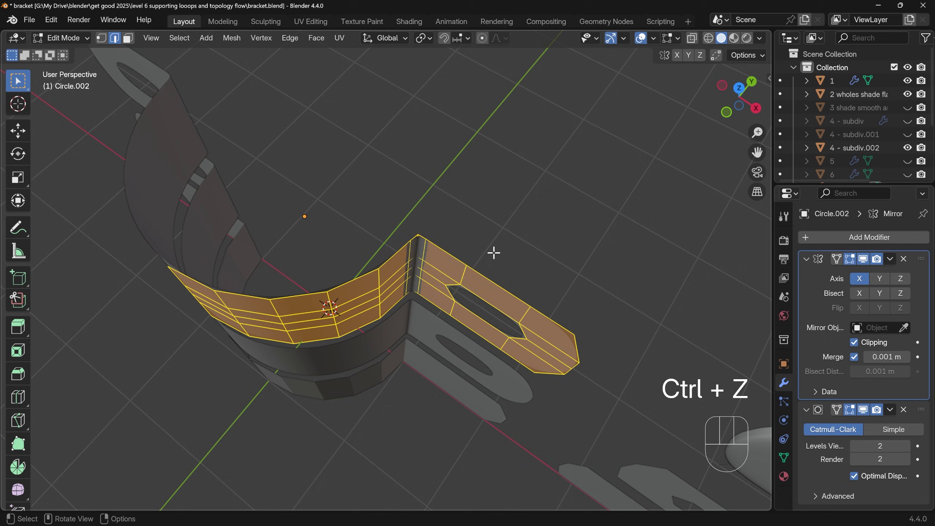
# Thicken the selected bracket mesh by extruding its faces along normals with an offset of about 0.085 m.
pyautogui.hotkey('alt', 'e')
pyautogui.click(494, 254)
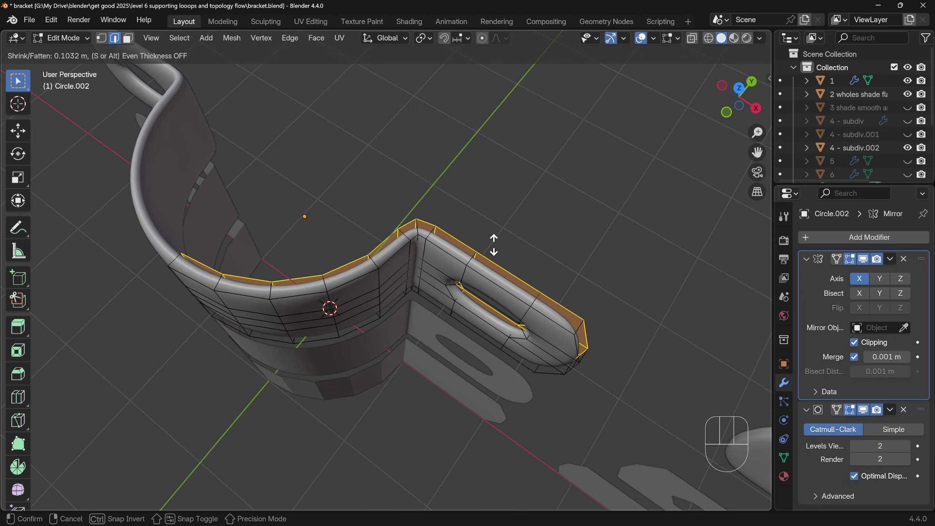
pyautogui.click(492, 246)
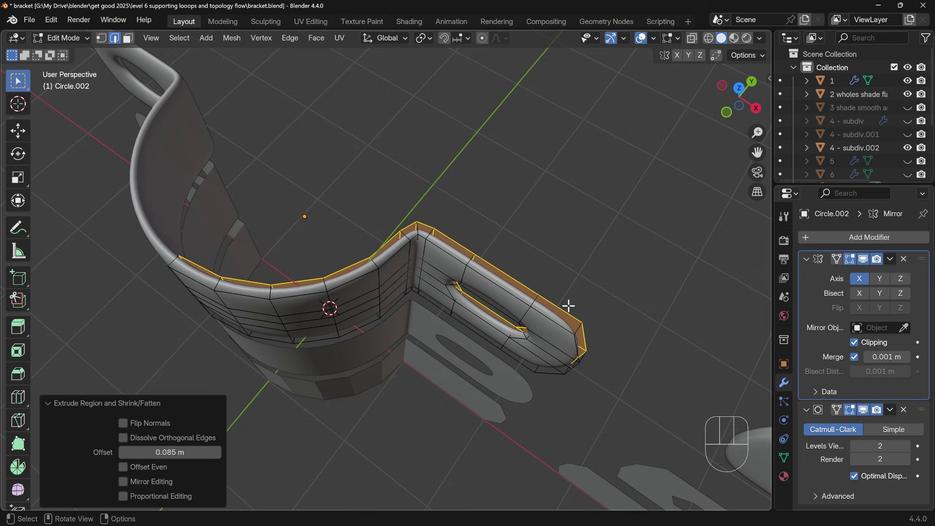
pyautogui.moveTo(567, 307); pyautogui.dragTo(438, 299, button='middle')
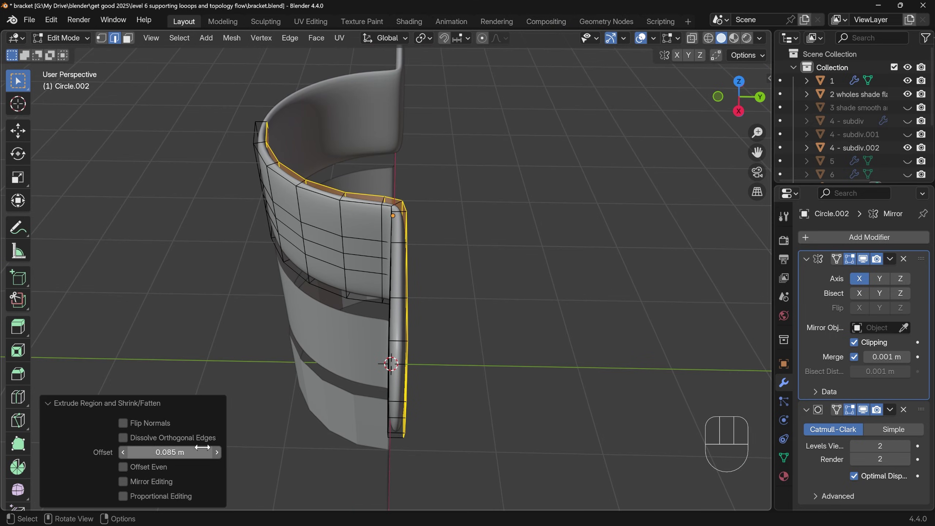
pyautogui.moveTo(124, 453)
pyautogui.mouseDown()
pyautogui.moveTo(132, 453)
pyautogui.moveTo(124, 453)
pyautogui.mouseUp()
pyautogui.click(123, 452)
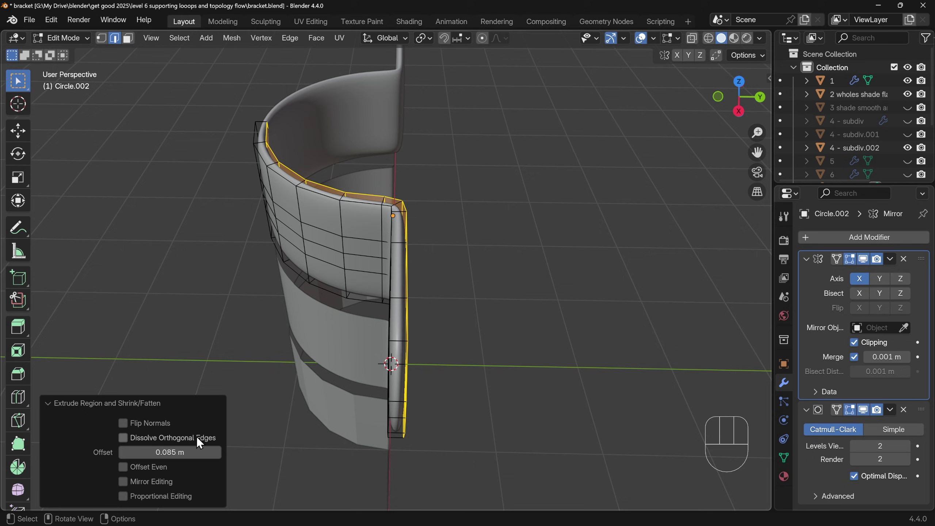
# Compare the thickened bracket's rounded edges and hole with the reference bracket in Object Mode, and return to Edit Mode.
pyautogui.press('Tab')
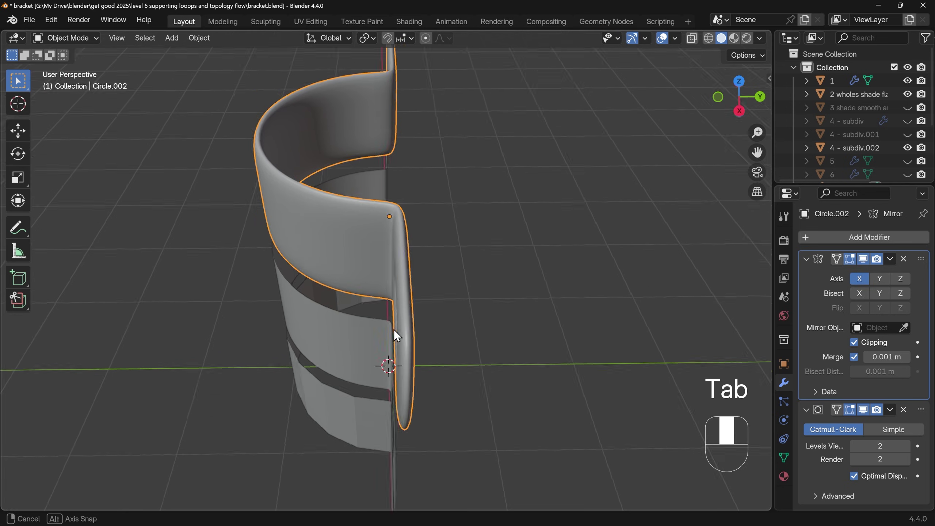
pyautogui.moveTo(394, 329); pyautogui.dragTo(474, 329, button='middle')
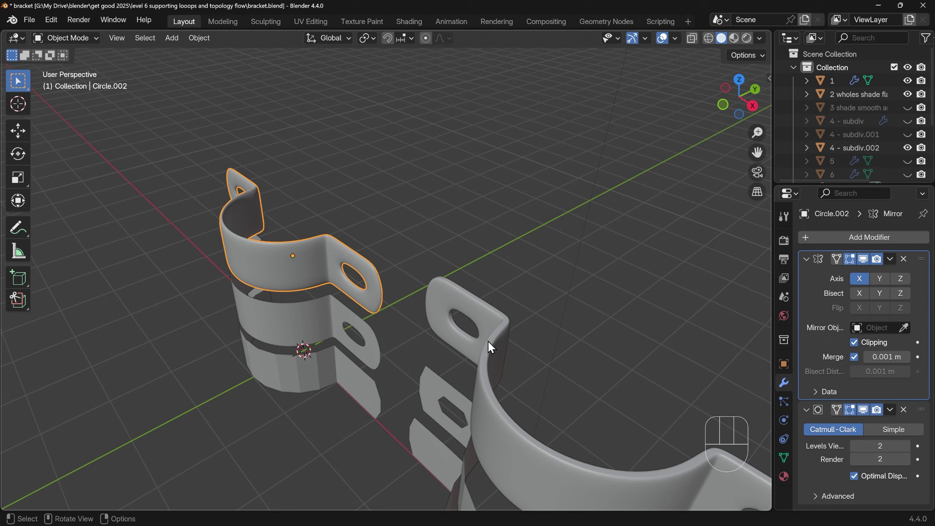
pyautogui.scroll(5, 334, 290)
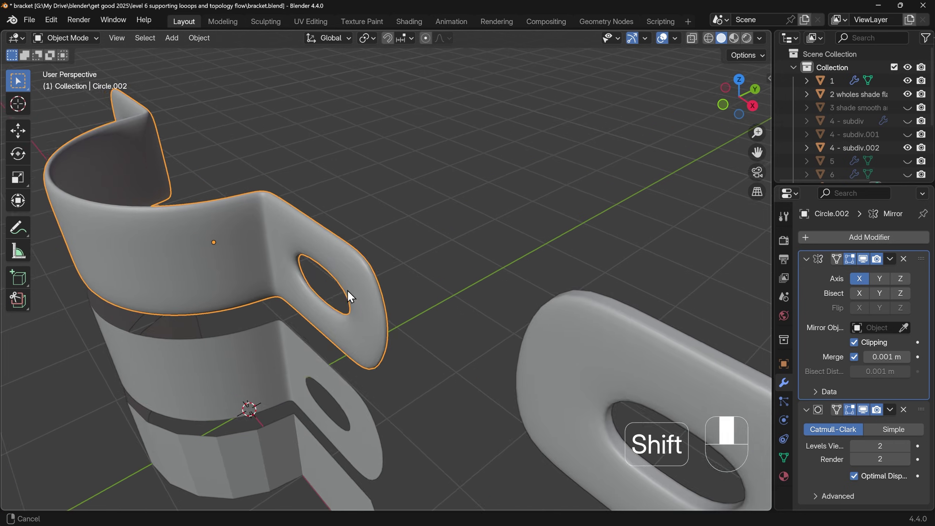
pyautogui.keyDown('shift'); pyautogui.moveTo(348, 291); pyautogui.dragTo(442, 280, button='middle'); pyautogui.keyUp('shift')
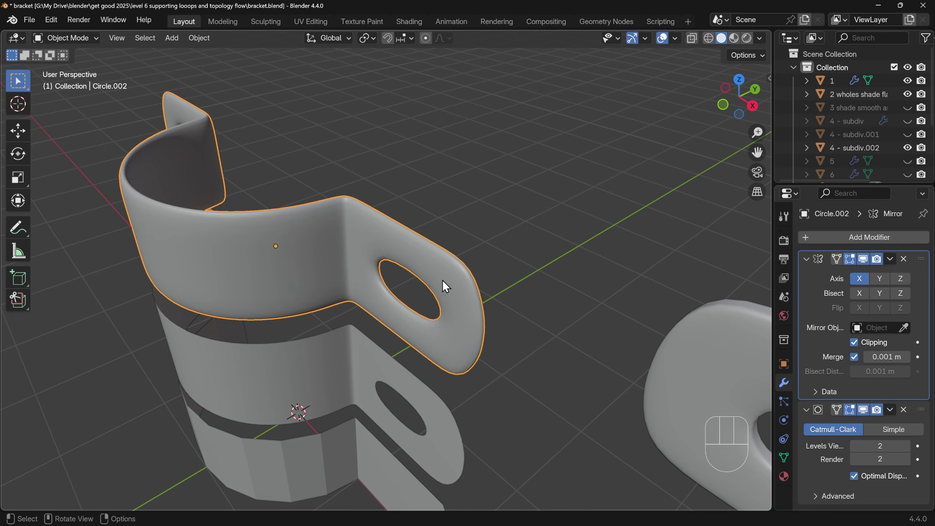
pyautogui.press('Tab')
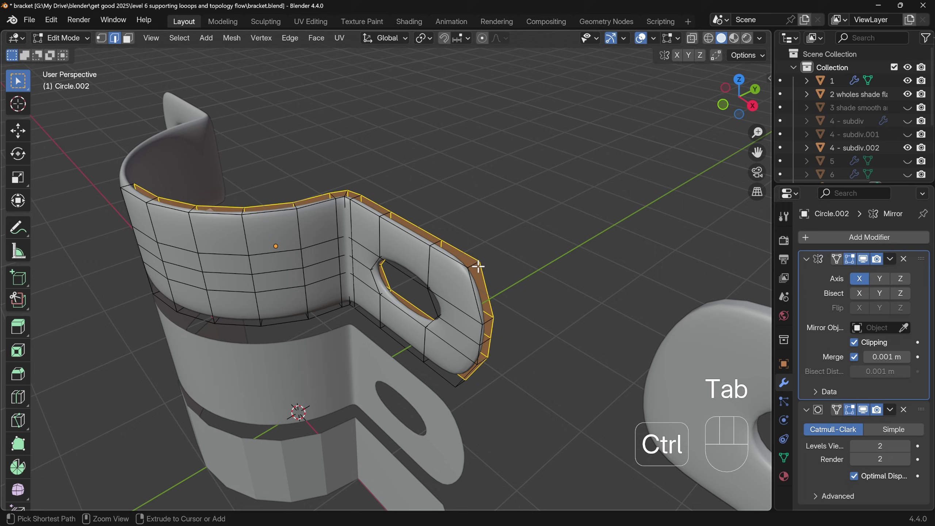
# Try adding one centred loop cut around the thin outer rim of the thickened bracket and undo it.
pyautogui.hotkey('ctrl', 'r')
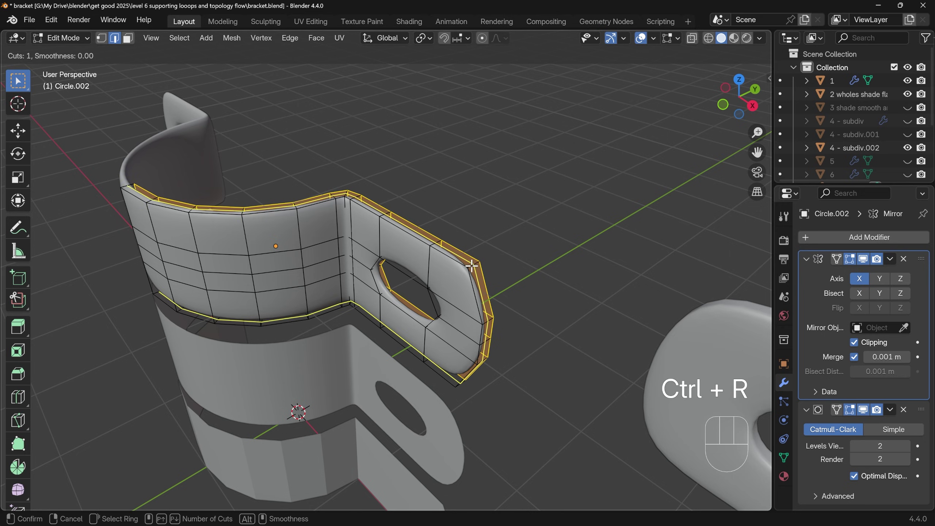
pyautogui.click(472, 265)
pyautogui.rightClick(497, 274)
pyautogui.moveTo(498, 273); pyautogui.dragTo(390, 295, button='middle')
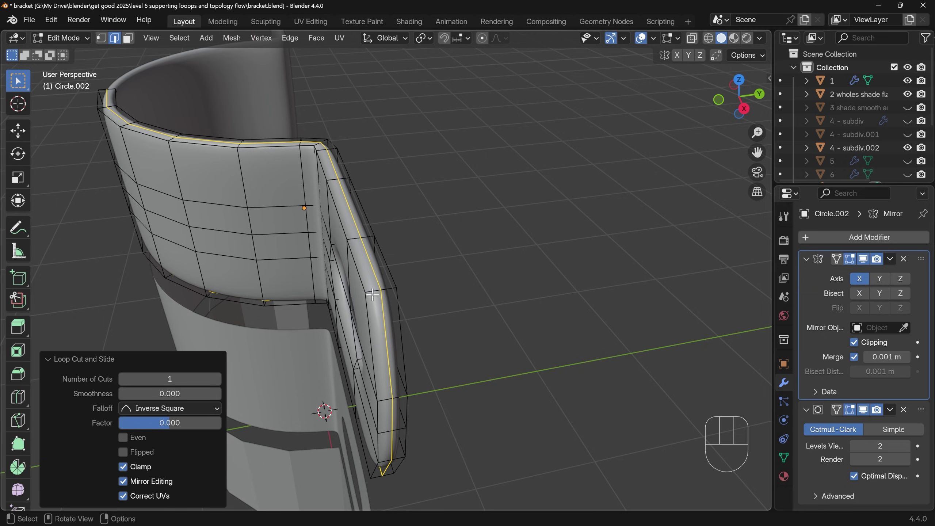
pyautogui.press('ctrl')
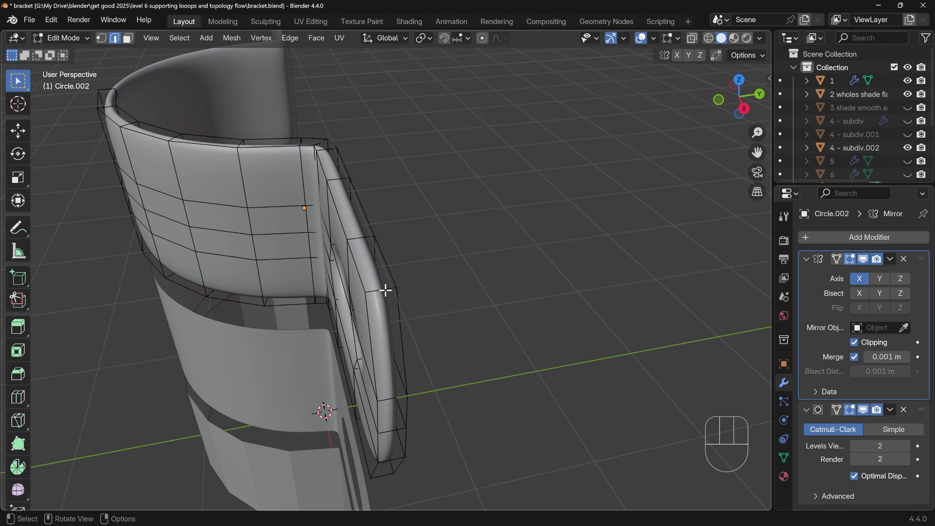
# Add two evenly spaced loop cuts around the thin outer rim of the thickened bracket without sliding them.
pyautogui.hotkey('ctrl', 'r')
pyautogui.scroll(1, 385, 290)
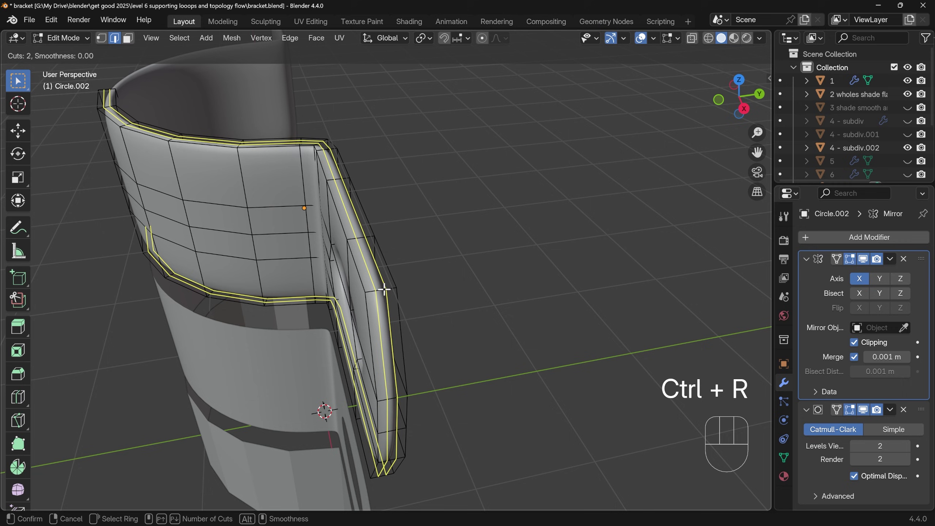
pyautogui.click(385, 290)
pyautogui.rightClick(390, 288)
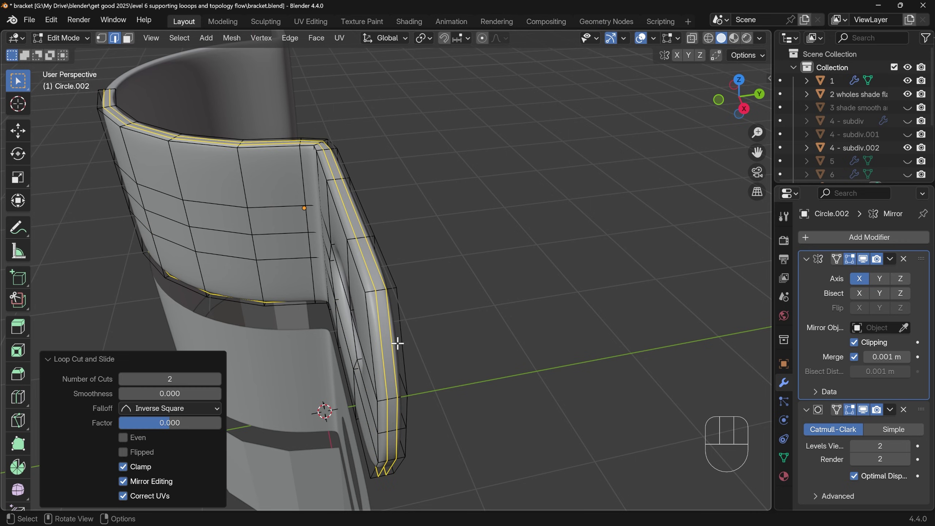
pyautogui.moveTo(395, 353); pyautogui.dragTo(551, 216, button='middle')
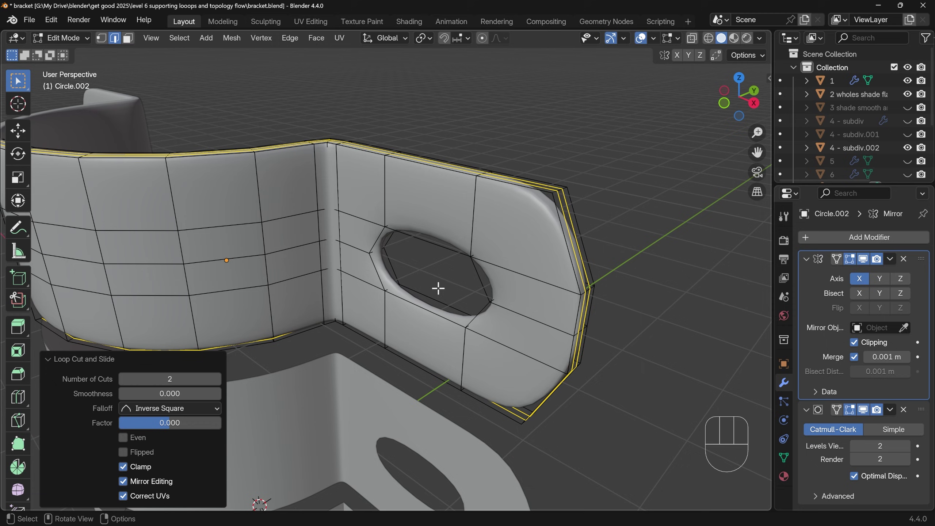
# Add two loop cuts around the inner wall of the tab's slot with a slide factor of about -0.082.
pyautogui.hotkey('ctrl', 'r')
pyautogui.click(392, 287)
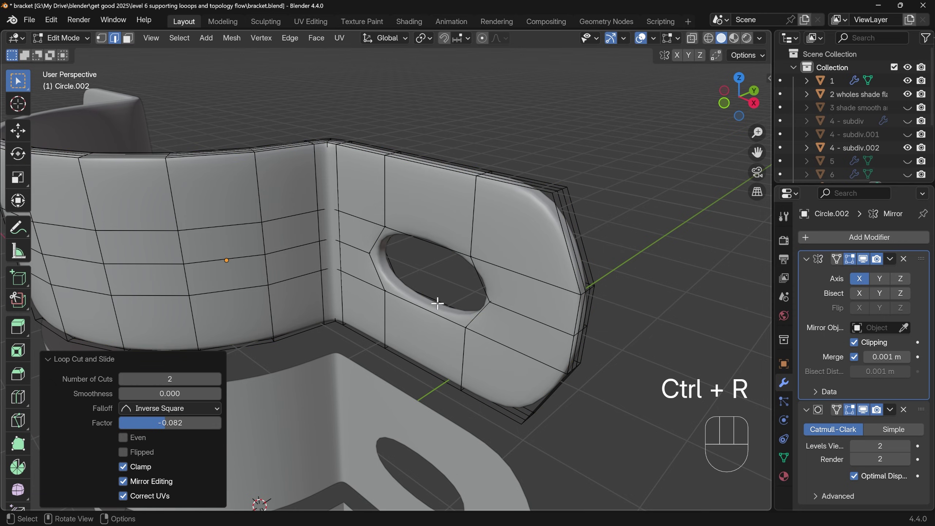
pyautogui.scroll(-4, 478, 309)
# Return to Object Mode and show finished bracket 6 above the current bracket to compare their edges.
pyautogui.press('Tab')
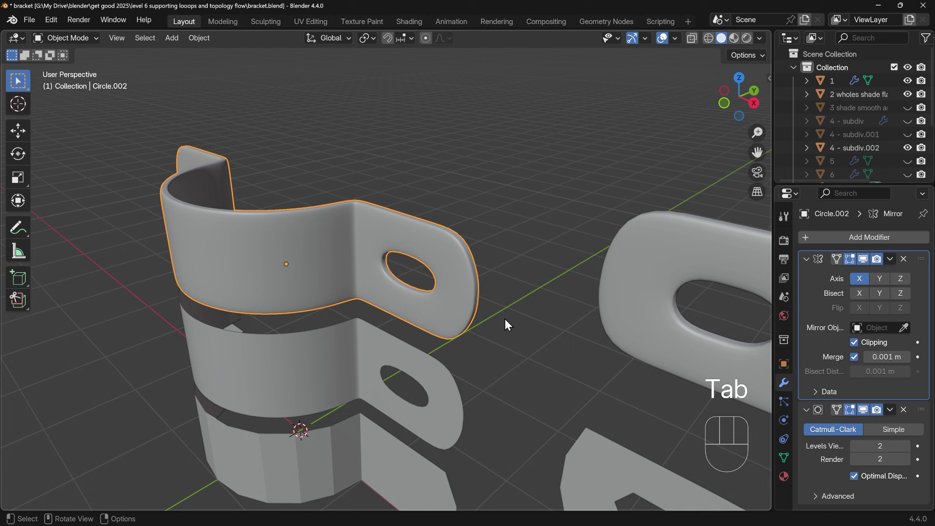
pyautogui.scroll(1, 508, 322)
pyautogui.keyDown('shift'); pyautogui.moveTo(512, 324); pyautogui.dragTo(492, 340, button='middle'); pyautogui.keyUp('shift')
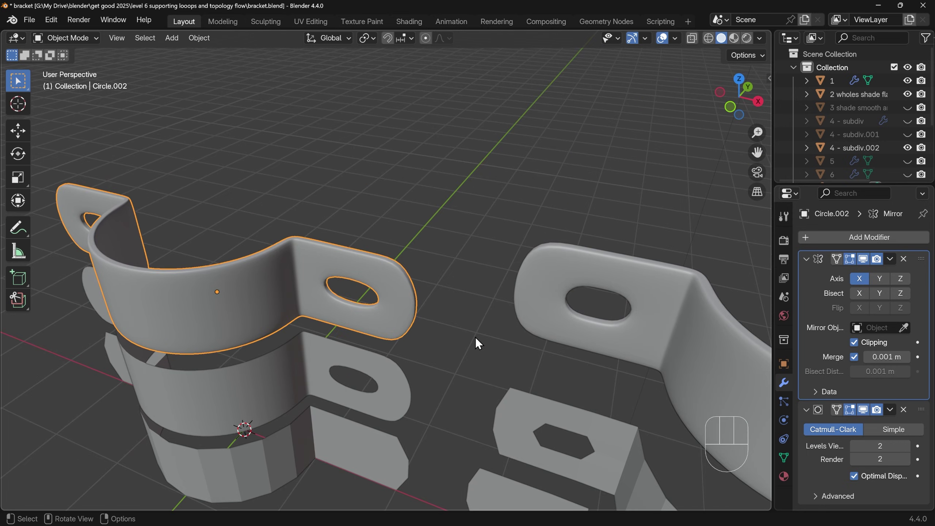
pyautogui.moveTo(443, 308); pyautogui.dragTo(411, 326, button='middle')
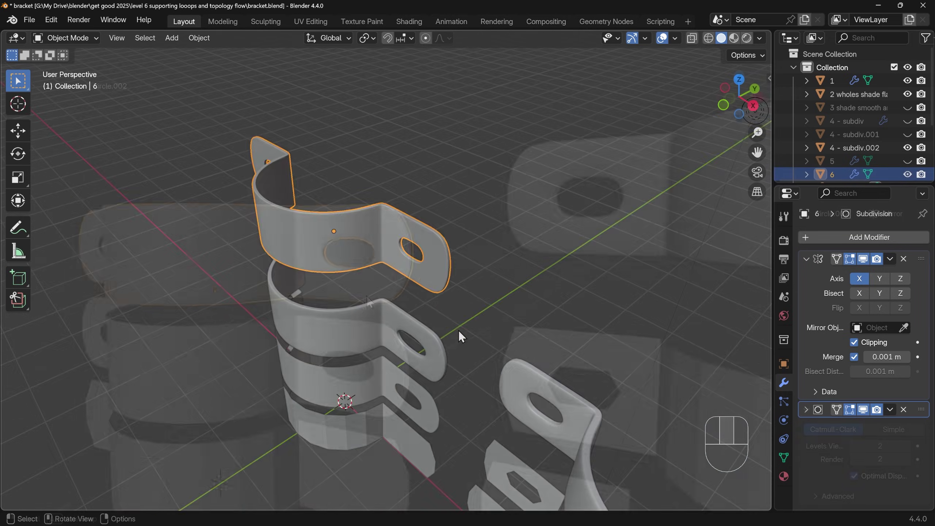
pyautogui.scroll(6, 459, 331)
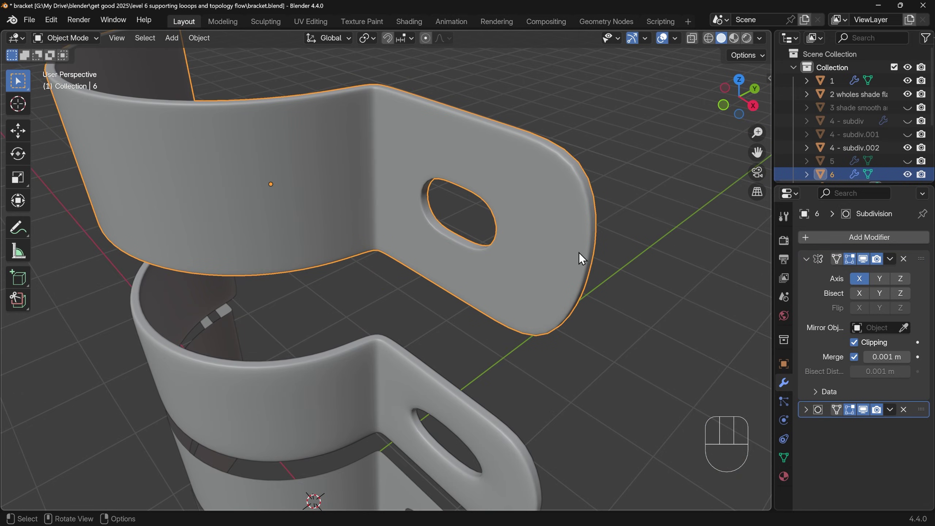
pyautogui.keyDown('shift'); pyautogui.moveTo(552, 409); pyautogui.dragTo(456, 321, button='middle'); pyautogui.keyUp('shift')
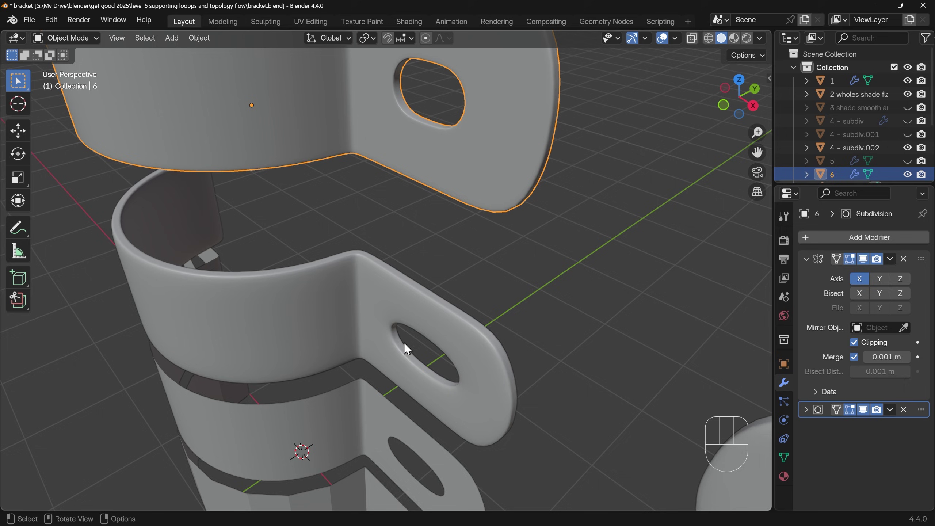
# Set the viewport subdivision level to 3 on both the thickened bracket and bracket 6.
pyautogui.click(485, 350)
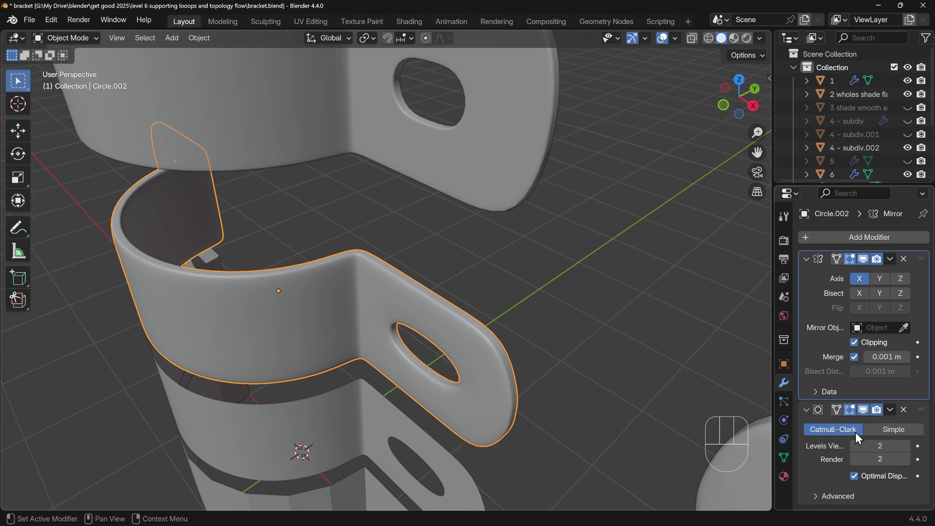
pyautogui.click(907, 447)
pyautogui.click(531, 170)
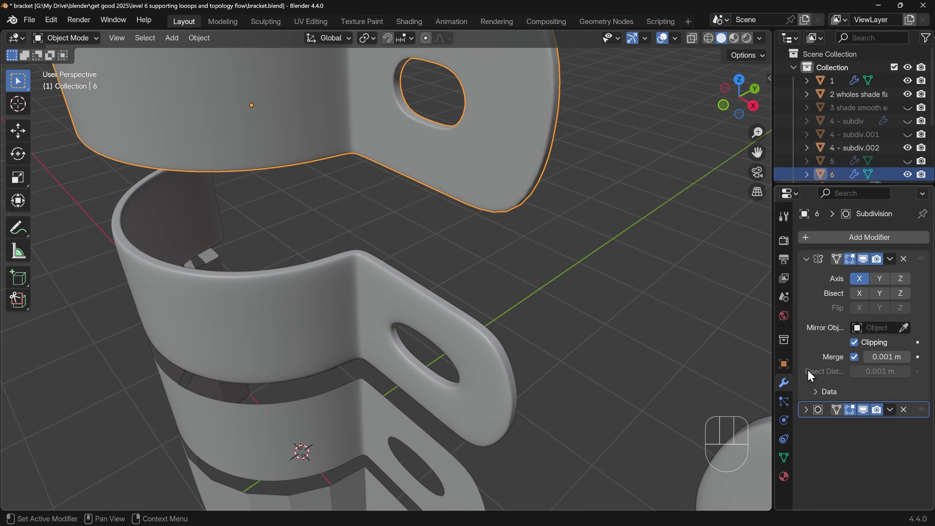
pyautogui.click(889, 410)
pyautogui.click(810, 410)
pyautogui.click(806, 410)
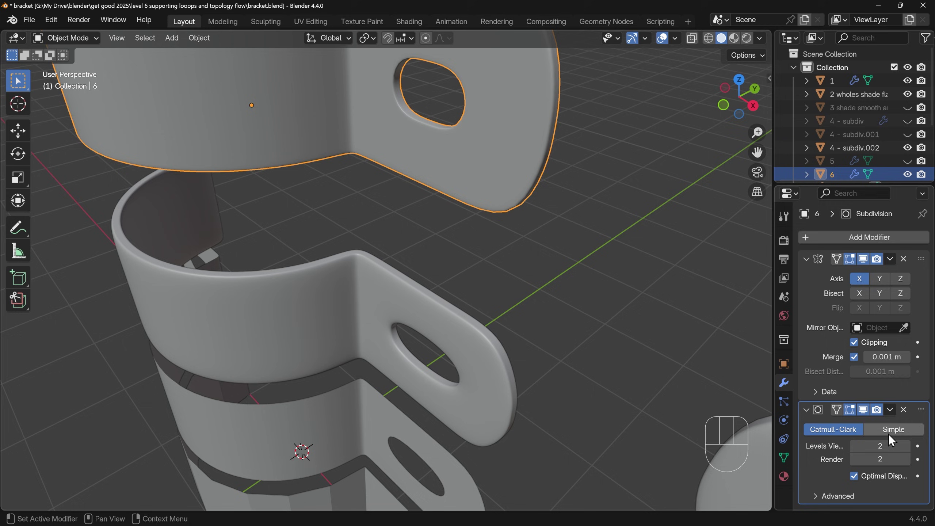
pyautogui.moveTo(469, 207); pyautogui.dragTo(457, 215, button='middle')
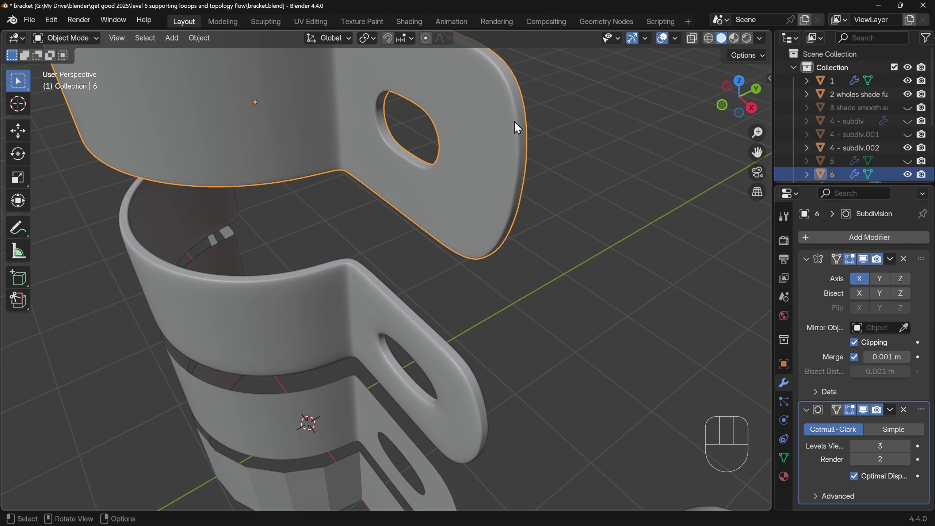
# Compare the mesh topology of bracket 6 and the thickened bracket by switching each in and out of Edit Mode.
pyautogui.press('Tab')
pyautogui.press('Tab')
pyautogui.press('Tab')
pyautogui.press('Tab')
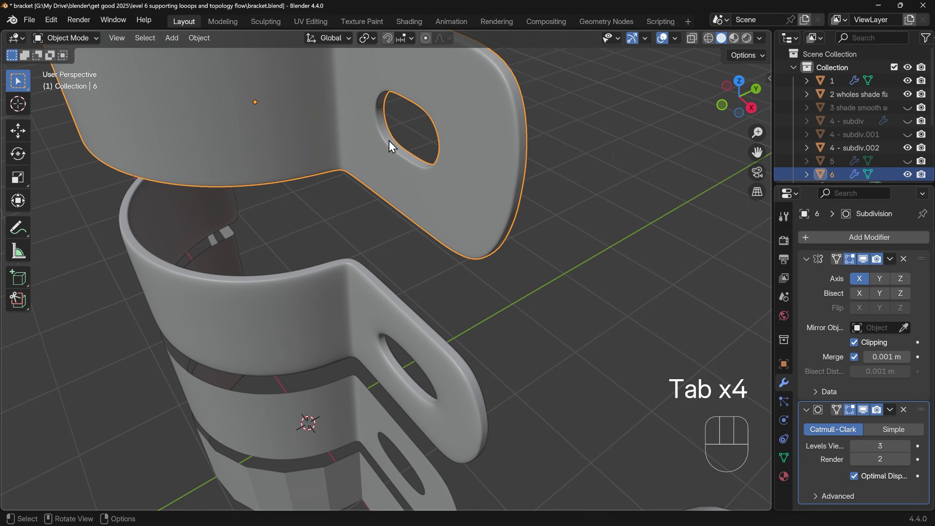
pyautogui.moveTo(411, 347); pyautogui.dragTo(436, 321, button='middle')
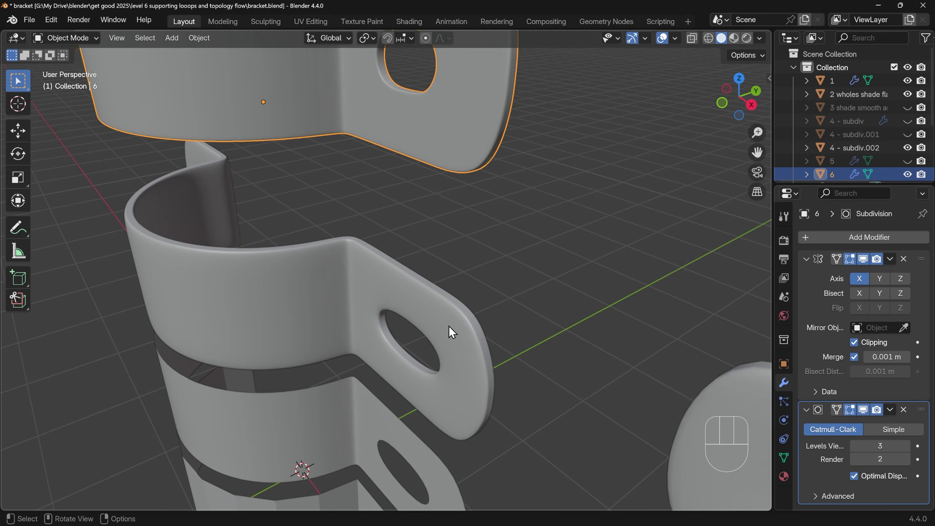
pyautogui.click(448, 325)
pyautogui.press('Tab')
pyautogui.press('Tab')
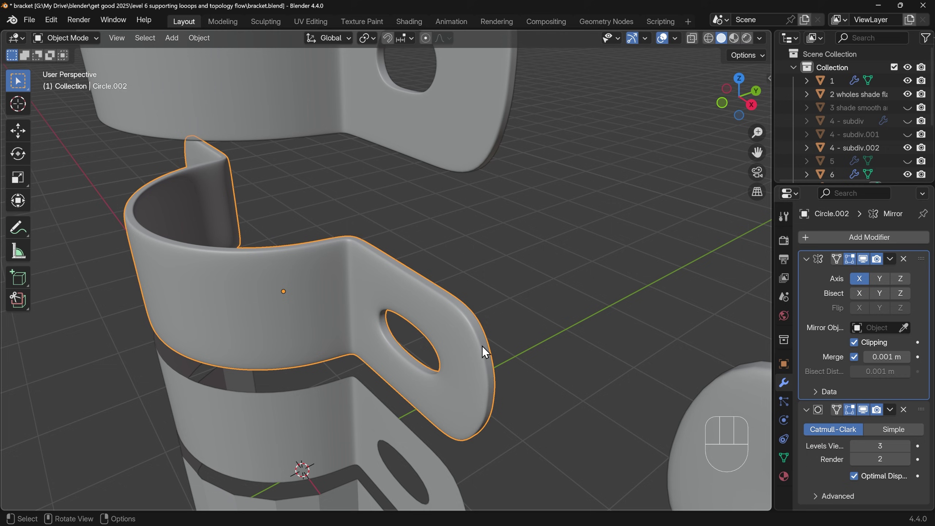
# Edge-slide the front support loop on the thickened bracket's rim closer to its front outer edge.
pyautogui.press('Tab')
pyautogui.moveTo(482, 347); pyautogui.dragTo(502, 332, button='middle')
pyautogui.scroll(2, 499, 335)
pyautogui.press('Tab')
pyautogui.keyDown('alt'); pyautogui.click(490, 311); pyautogui.keyUp('alt')
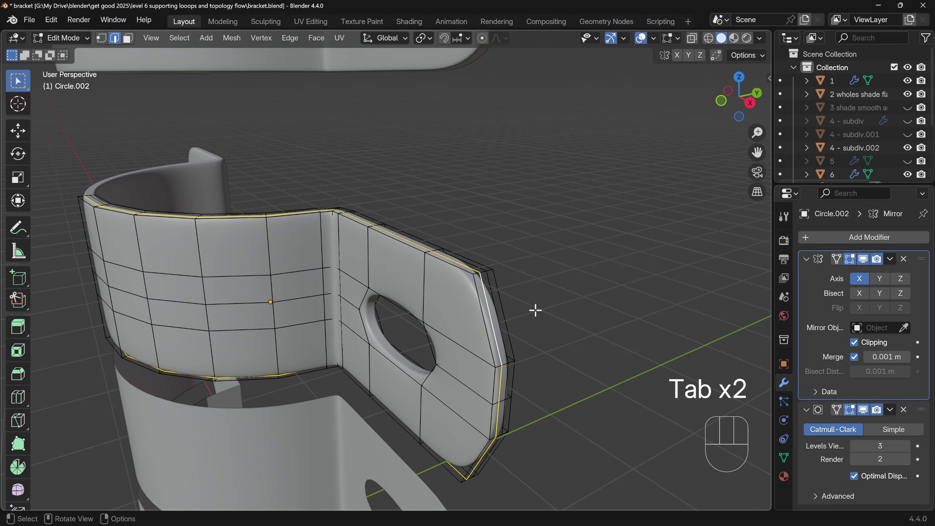
pyautogui.press('g')
pyautogui.press('g')
pyautogui.click(505, 323)
# Edge-slide the support loop inside the slot towards the slot's front edge and return to Object Mode.
pyautogui.keyDown('alt'); pyautogui.click(399, 318); pyautogui.keyUp('alt')
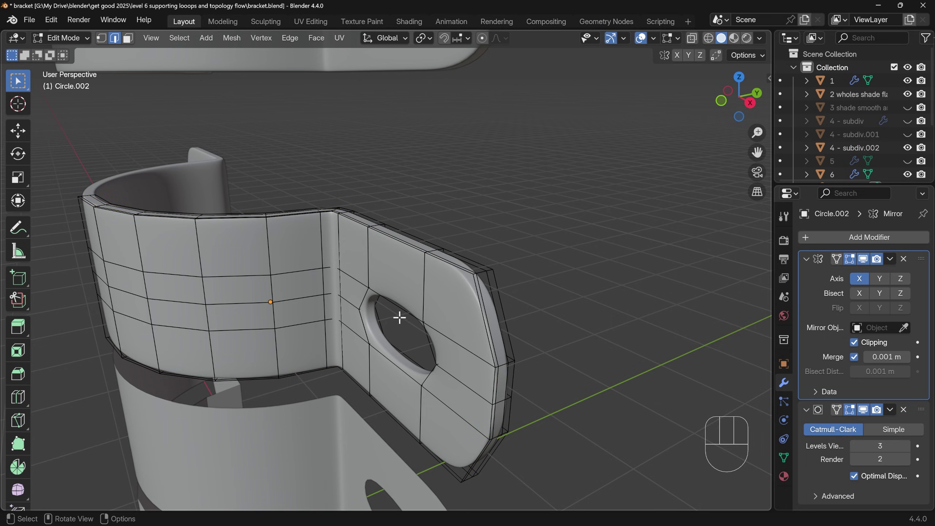
pyautogui.press('g')
pyautogui.press('g')
pyautogui.click(423, 315)
pyautogui.press('Tab')
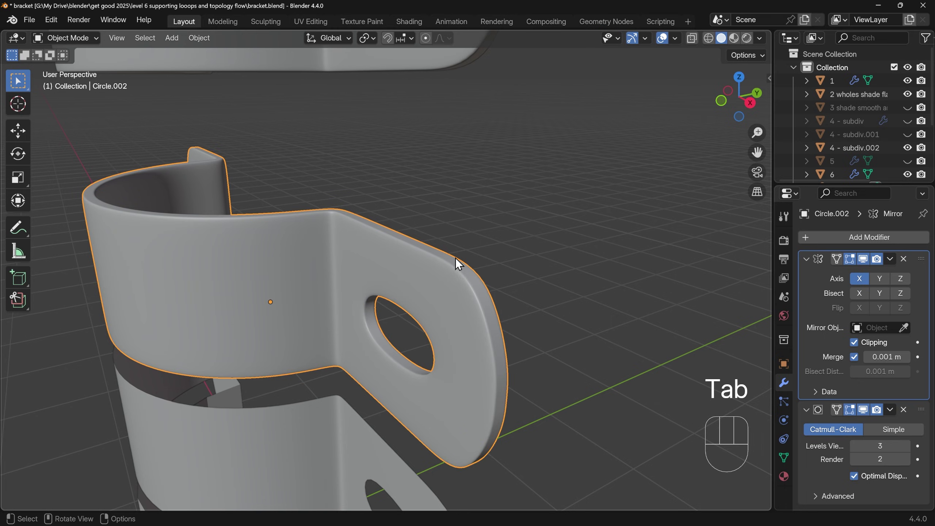
# Add a support loop across the bracket close to its upper edge, with a slide factor of about -0.844.
pyautogui.scroll(-3, 455, 258)
pyautogui.moveTo(455, 257); pyautogui.dragTo(409, 149, button='middle')
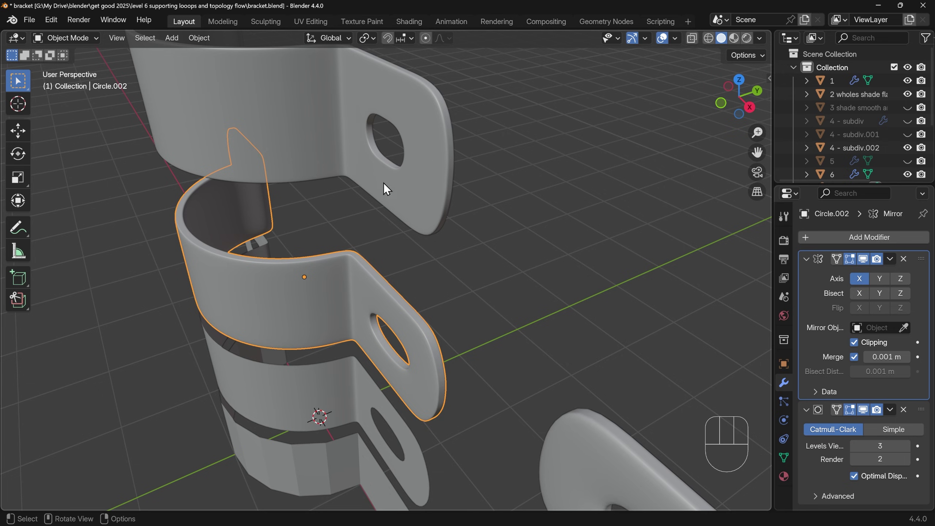
pyautogui.moveTo(412, 368); pyautogui.dragTo(435, 348, button='middle')
pyautogui.scroll(6, 435, 348)
pyautogui.press('Tab')
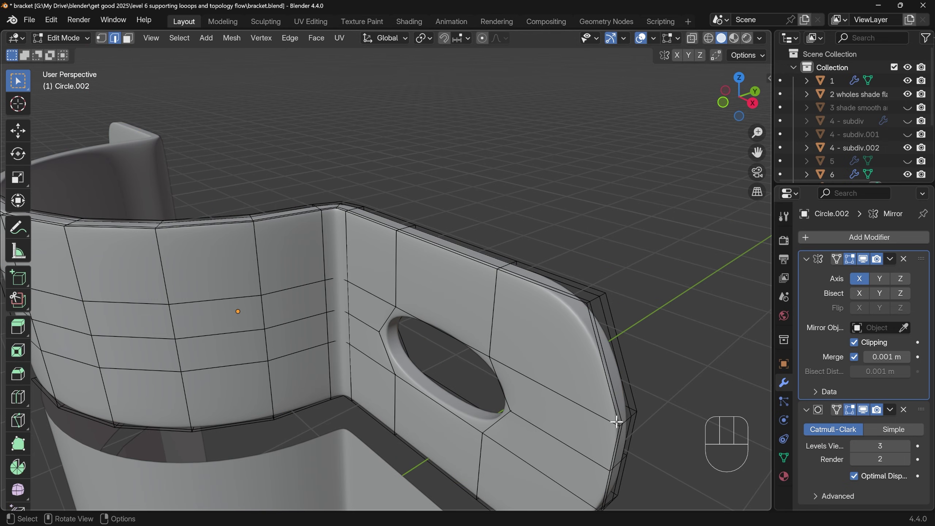
pyautogui.hotkey('ctrl', 'r')
pyautogui.click(493, 279)
pyautogui.click(496, 249)
# Add a support loop near the tab's outer end with a factor of about 0.836, and another along the bracket's lower edge.
pyautogui.hotkey('ctrl', 'r')
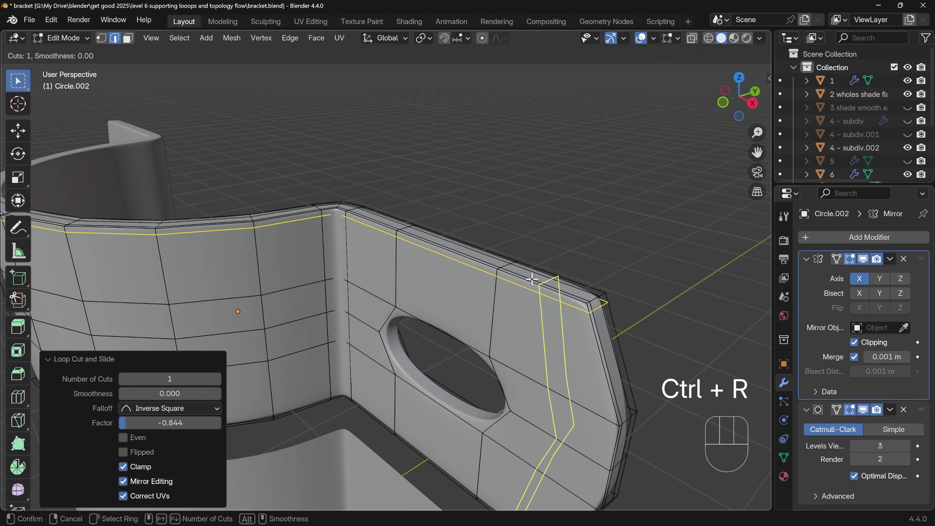
pyautogui.click(567, 273)
pyautogui.click(573, 284)
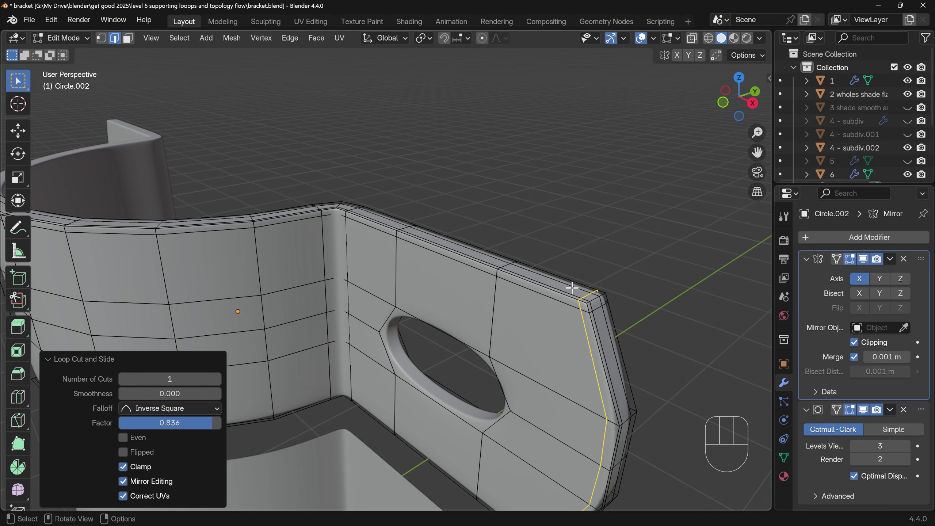
pyautogui.moveTo(574, 285); pyautogui.dragTo(556, 367, button='middle')
pyautogui.hotkey('ctrl', 'r')
pyautogui.click(551, 409)
pyautogui.click(547, 421)
pyautogui.press('Tab')
pyautogui.moveTo(548, 421); pyautogui.dragTo(587, 345, button='middle')
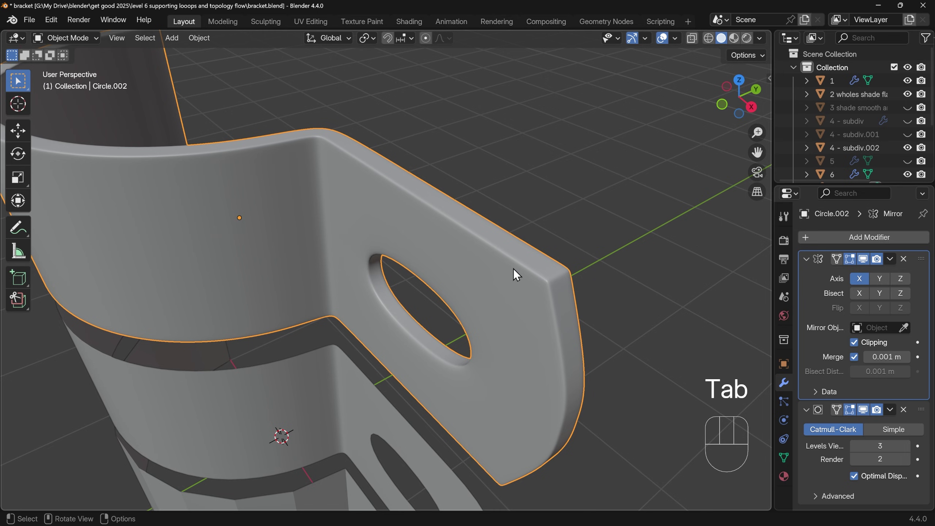
# Edge-slide the support loop near the tab's outer end closer to that end, with a factor of about 0.906.
pyautogui.press('Tab')
pyautogui.press('g')
pyautogui.press('g')
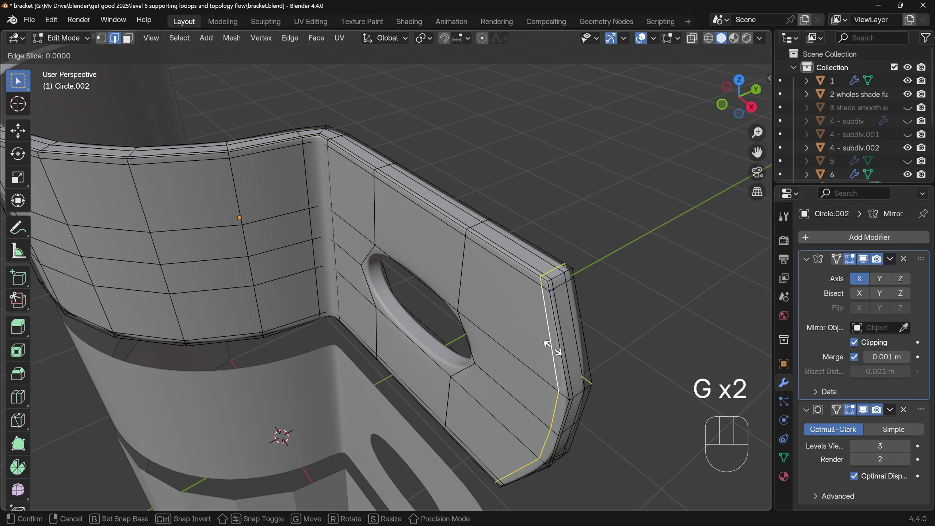
pyautogui.press('e')
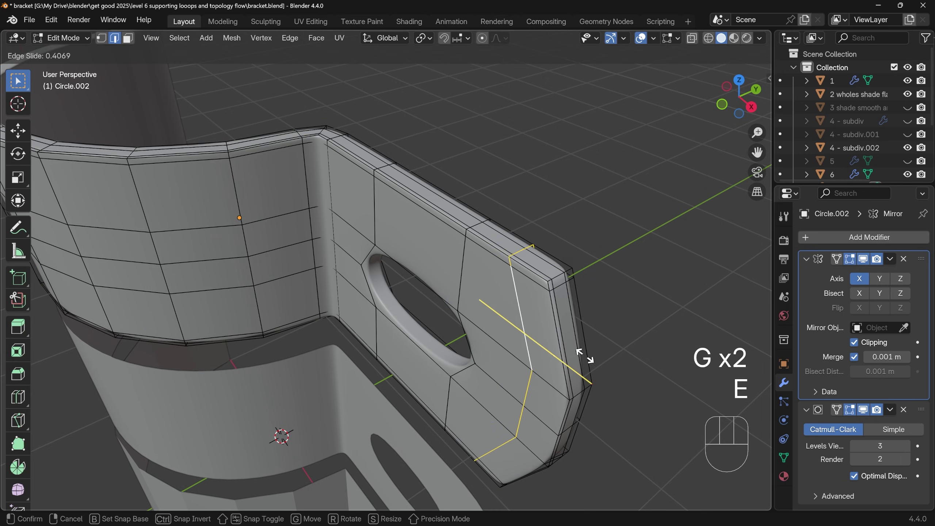
pyautogui.click(612, 368)
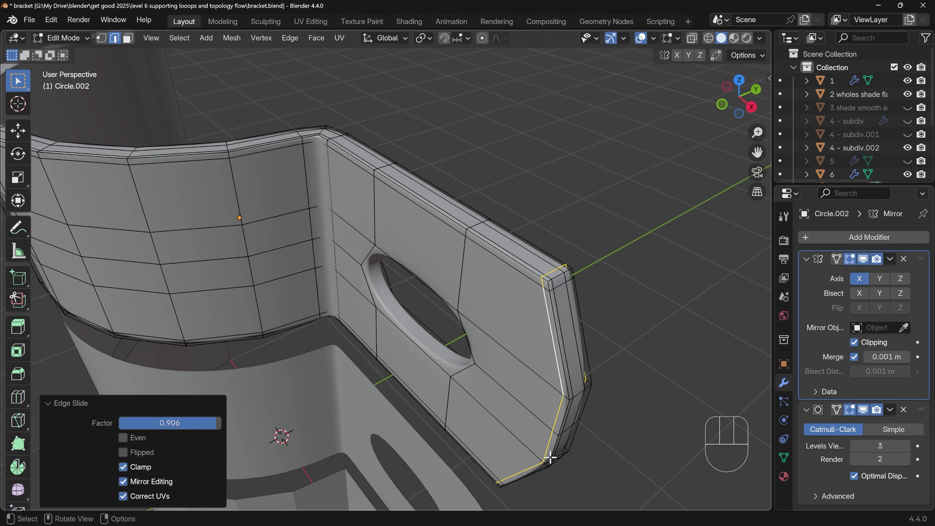
# Compare the bracket's tab corners with bracket 6 in Object Mode, and return to Edit Mode at the tab.
pyautogui.press('Tab')
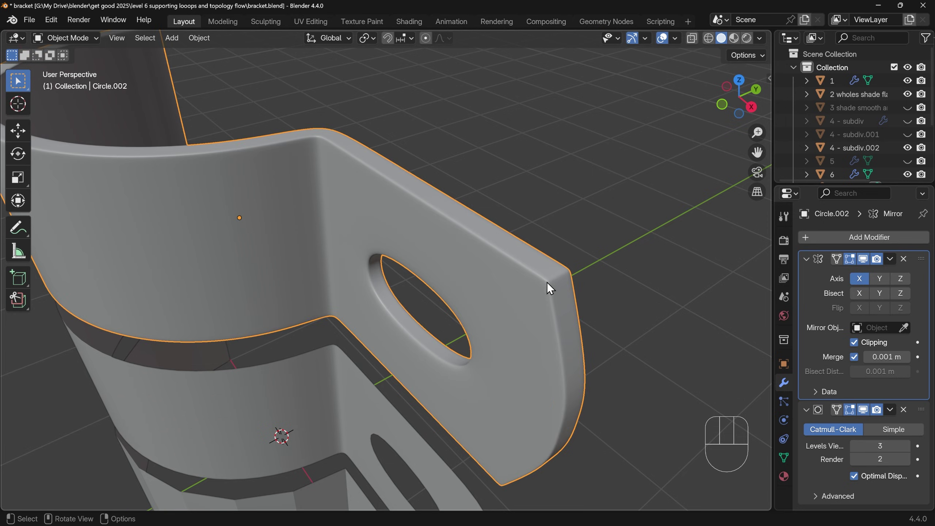
pyautogui.scroll(-3, 546, 305)
pyautogui.moveTo(526, 323); pyautogui.dragTo(518, 232, button='middle')
pyautogui.scroll(-3, 508, 192)
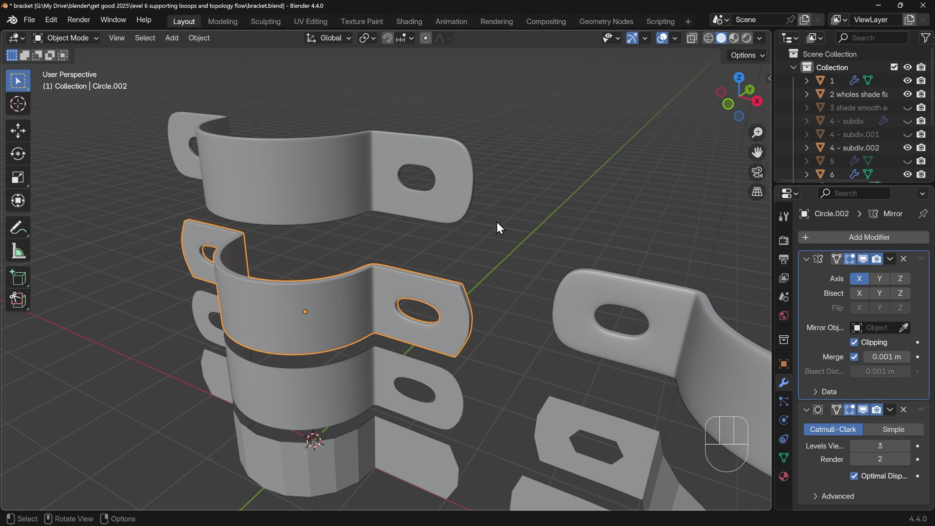
pyautogui.press('Tab')
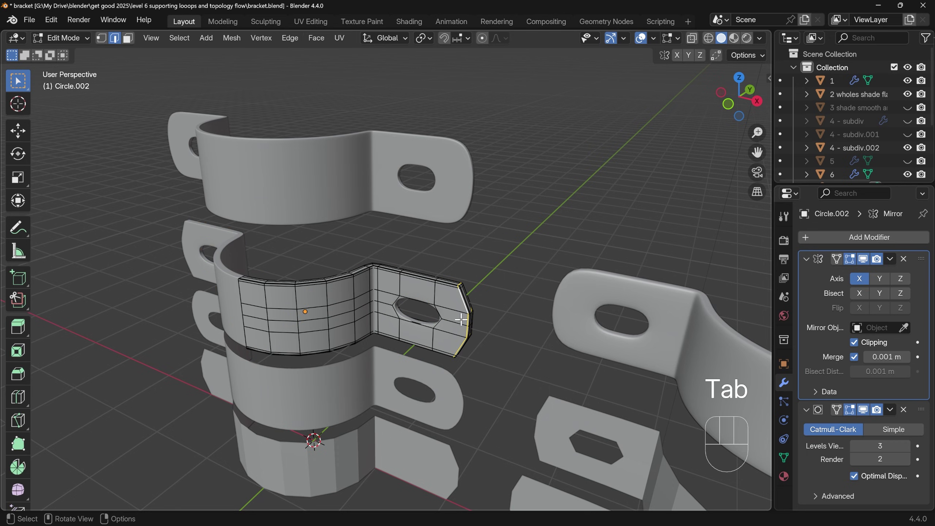
pyautogui.scroll(5, 474, 316)
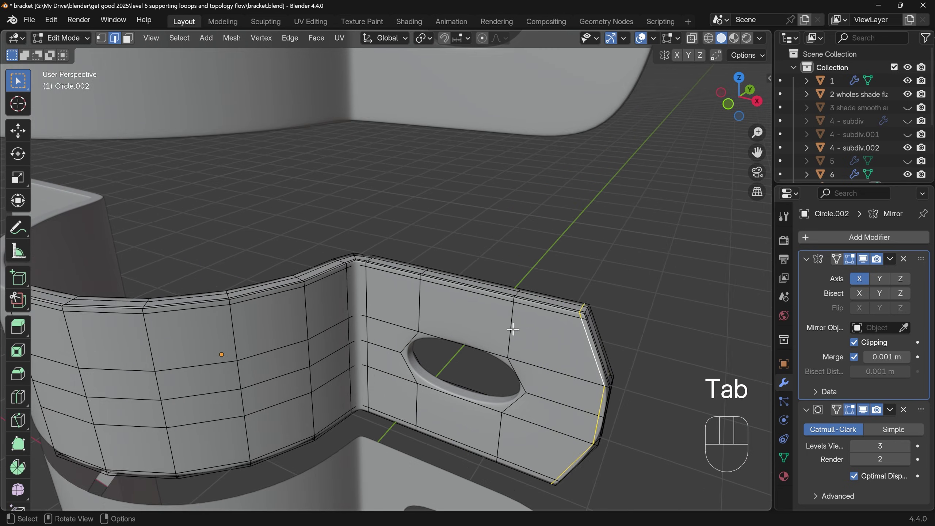
pyautogui.keyDown('shift'); pyautogui.moveTo(509, 327); pyautogui.dragTo(553, 311, button='middle'); pyautogui.keyUp('shift')
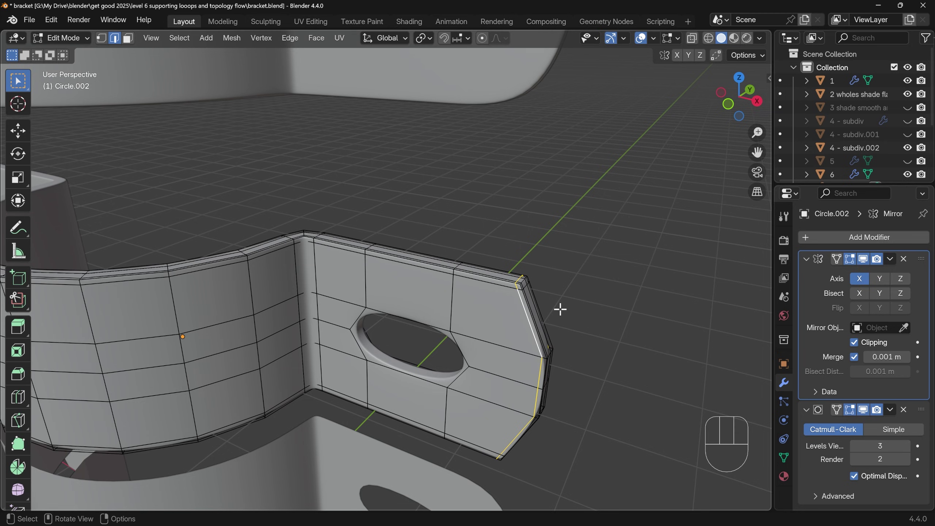
# Connect the support-loop crossing vertex to the diagonal corner vertex at the tab's upper outer corner, on both faces of the tab.
pyautogui.press('Tab')
pyautogui.press('Tab')
pyautogui.keyDown('shift'); pyautogui.moveTo(560, 309); pyautogui.dragTo(503, 311, button='middle'); pyautogui.keyUp('shift')
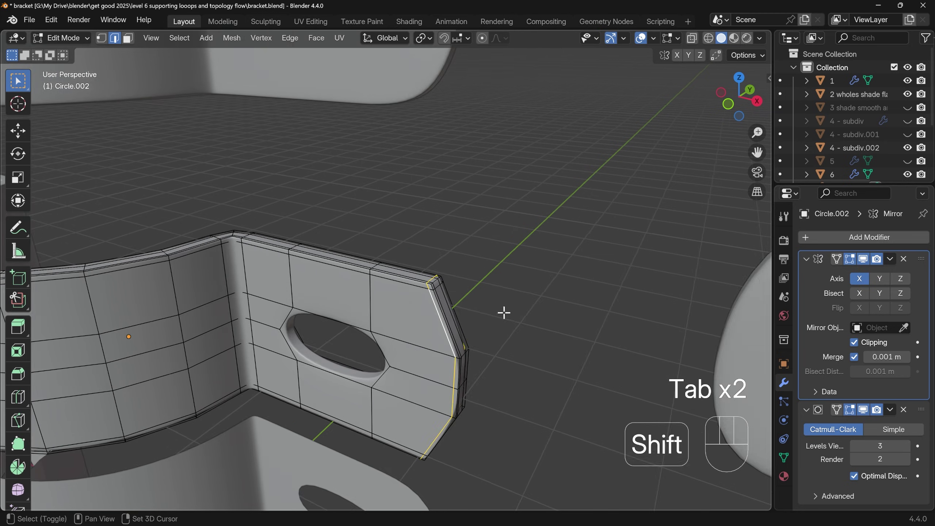
pyautogui.scroll(4, 505, 307)
pyautogui.click(542, 301)
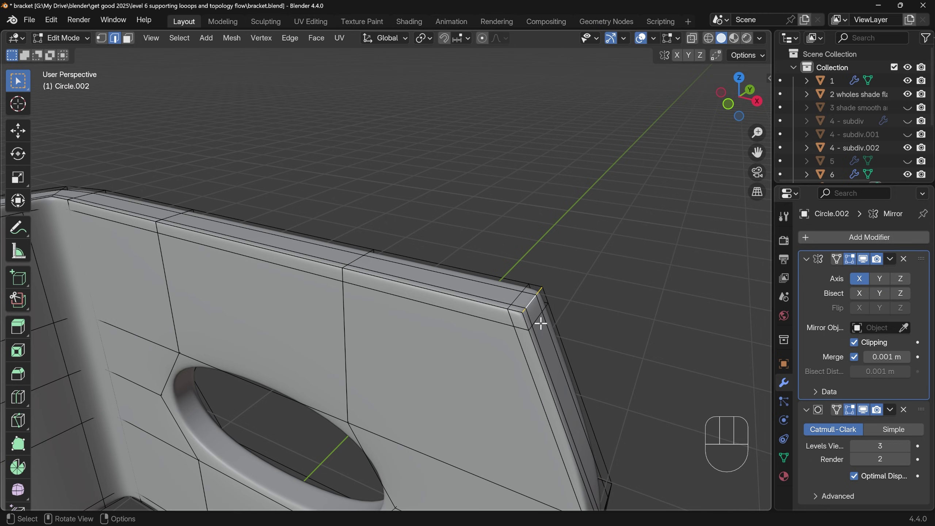
pyautogui.press('1')
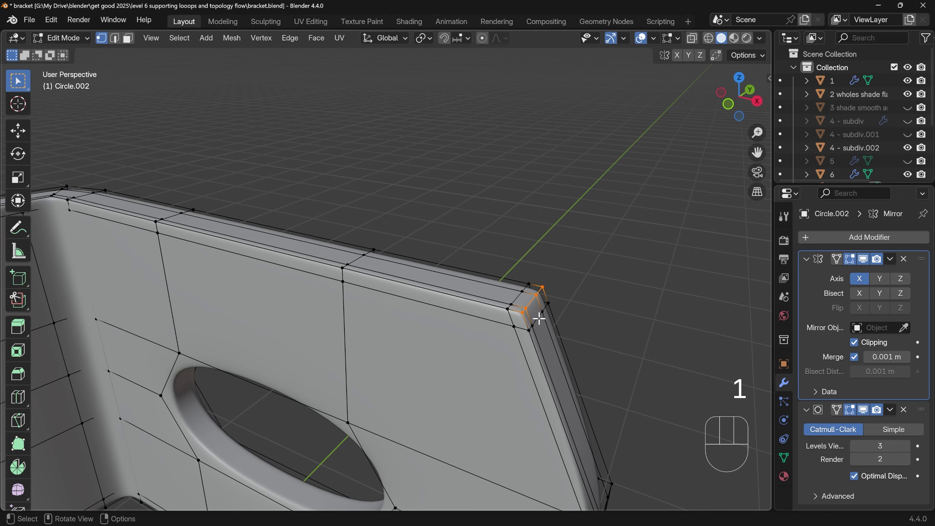
pyautogui.click(522, 313)
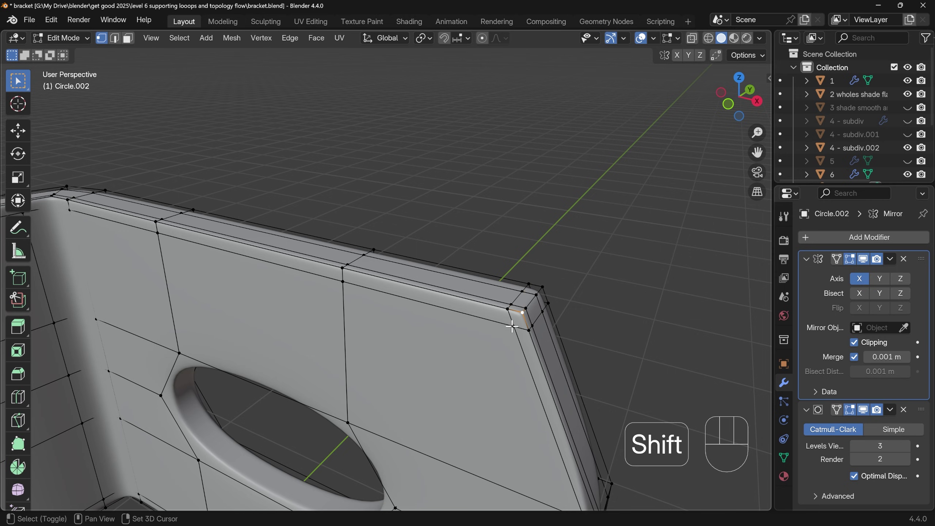
pyautogui.keyDown('shift'); pyautogui.click(514, 326); pyautogui.keyUp('shift')
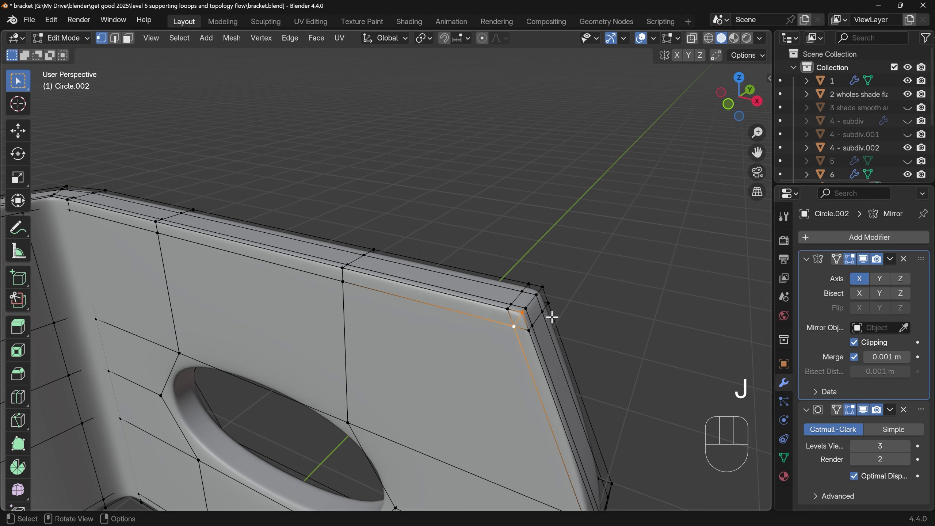
pyautogui.moveTo(523, 324); pyautogui.dragTo(193, 255, button='middle')
pyautogui.click(156, 263)
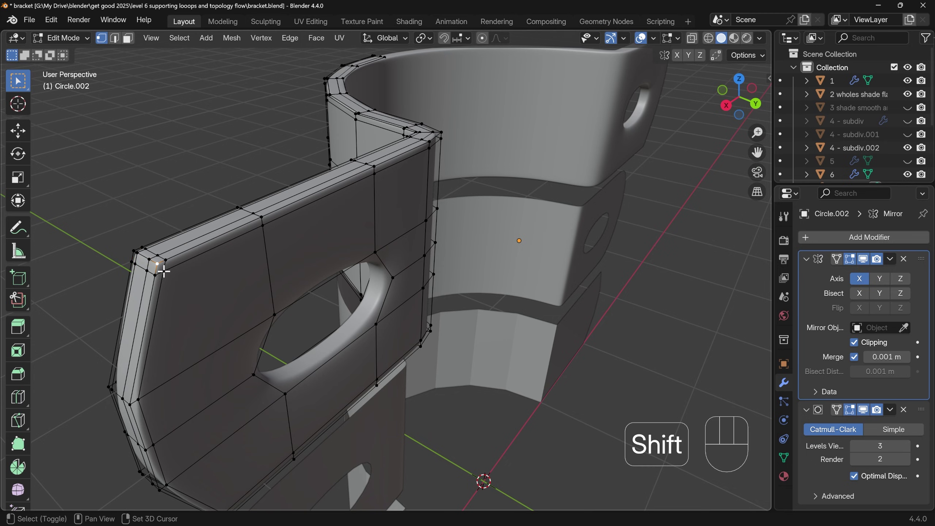
pyautogui.keyDown('shift'); pyautogui.click(163, 271); pyautogui.keyUp('shift')
# Dissolve the two support edge loops that wrap across the thickness at the tab's upper outer corner.
pyautogui.press('2')
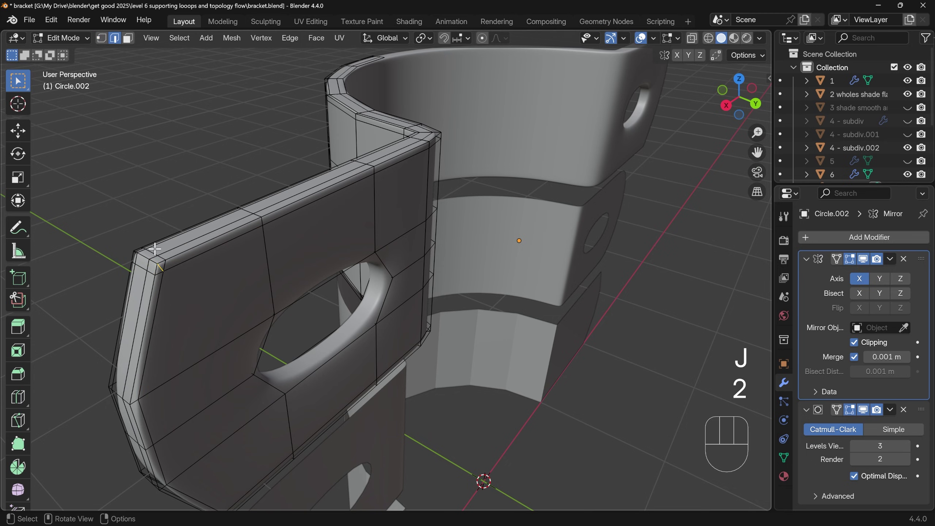
pyautogui.keyDown('alt'); pyautogui.click(152, 253); pyautogui.keyUp('alt')
pyautogui.keyDown('alt'); pyautogui.keyDown('shift'); pyautogui.click(141, 268); pyautogui.keyUp('shift'); pyautogui.keyUp('alt')
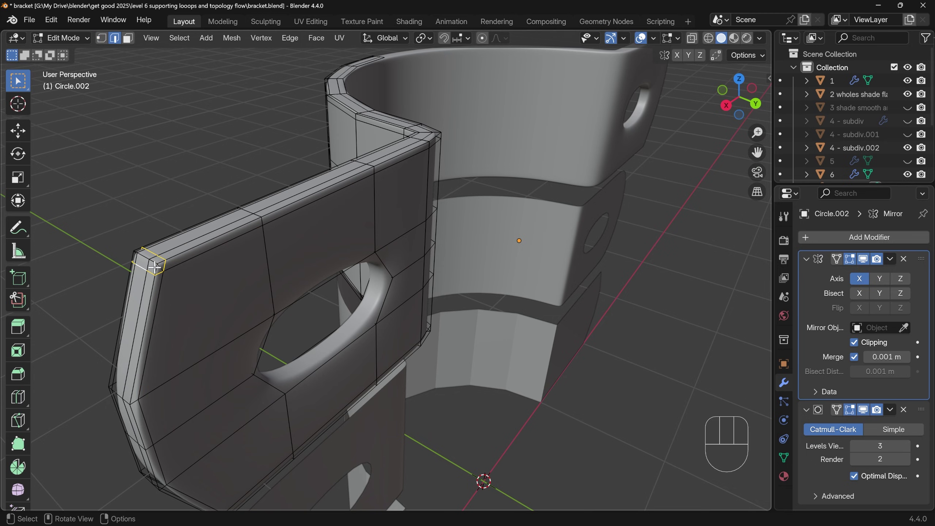
pyautogui.hotkey('ctrl', 'x')
pyautogui.moveTo(175, 284); pyautogui.dragTo(347, 284, button='middle')
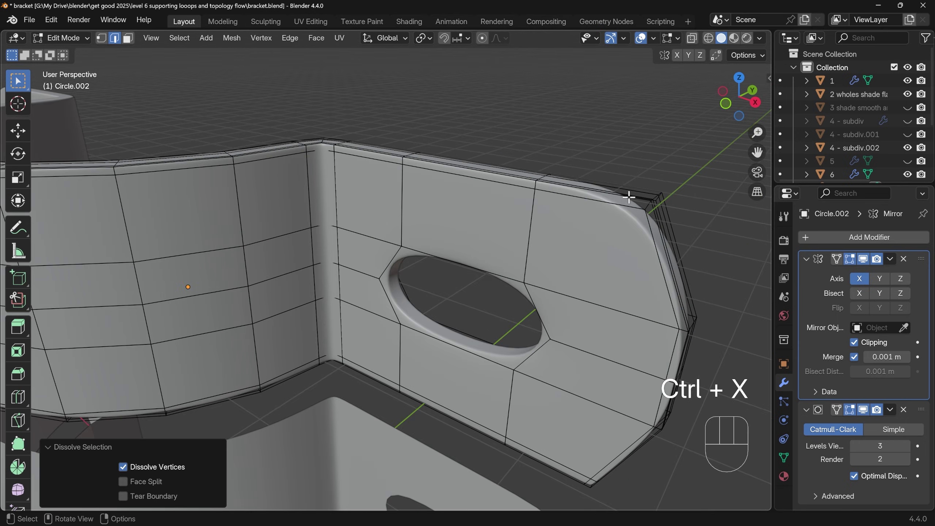
pyautogui.keyDown('shift'); pyautogui.moveTo(664, 278); pyautogui.dragTo(545, 265, button='middle'); pyautogui.keyUp('shift')
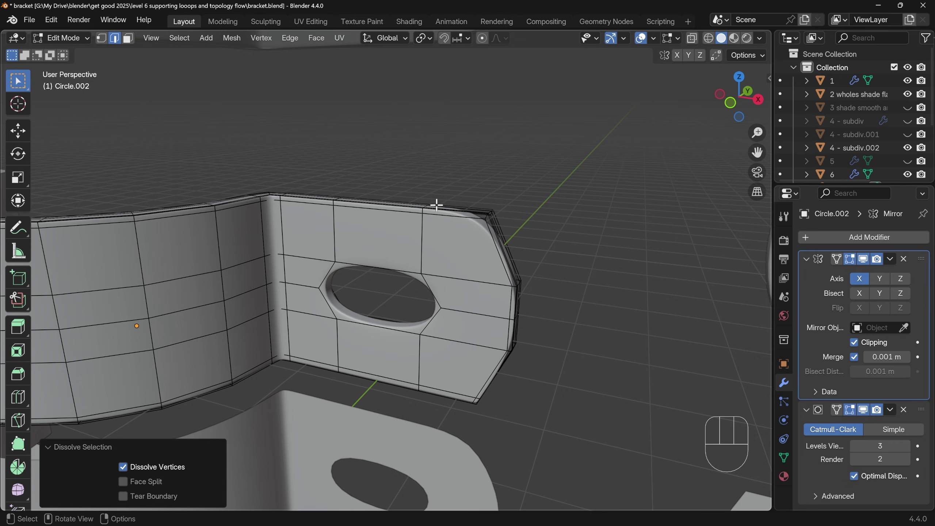
pyautogui.scroll(4, 512, 229)
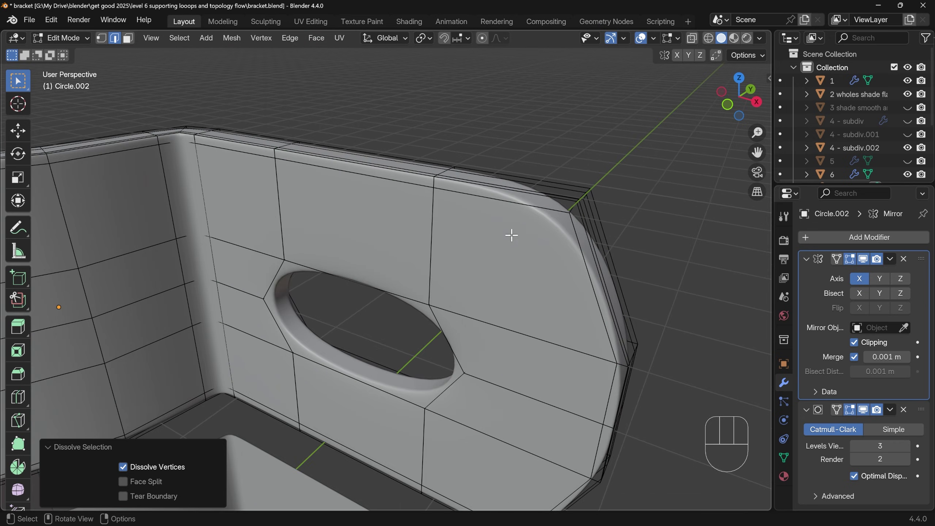
# Undo and redo the upper corner's dissolve to compare the corner with and without the supporting edges.
pyautogui.hotkey('ctrl', 'z')
pyautogui.hotkey('ctrl', 'z')
pyautogui.hotkey('ctrl', 'z')
pyautogui.hotkey('ctrl', 'shift', 'z')
# Edge-slide the support edge on the tab's outer end away from the lower outer corner, with a factor of about 0.149.
pyautogui.scroll(-5, 513, 379)
pyautogui.moveTo(513, 378); pyautogui.dragTo(484, 388, button='middle')
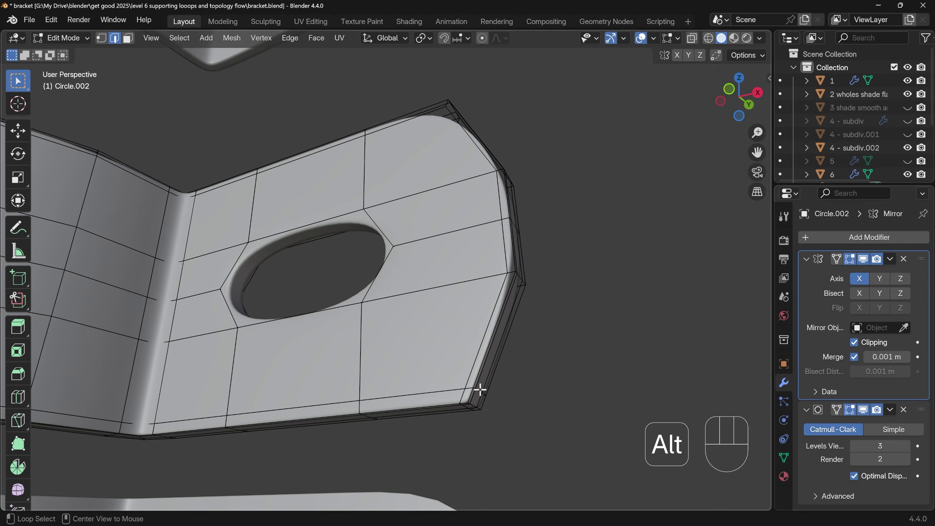
pyautogui.moveTo(471, 385); pyautogui.dragTo(495, 396)
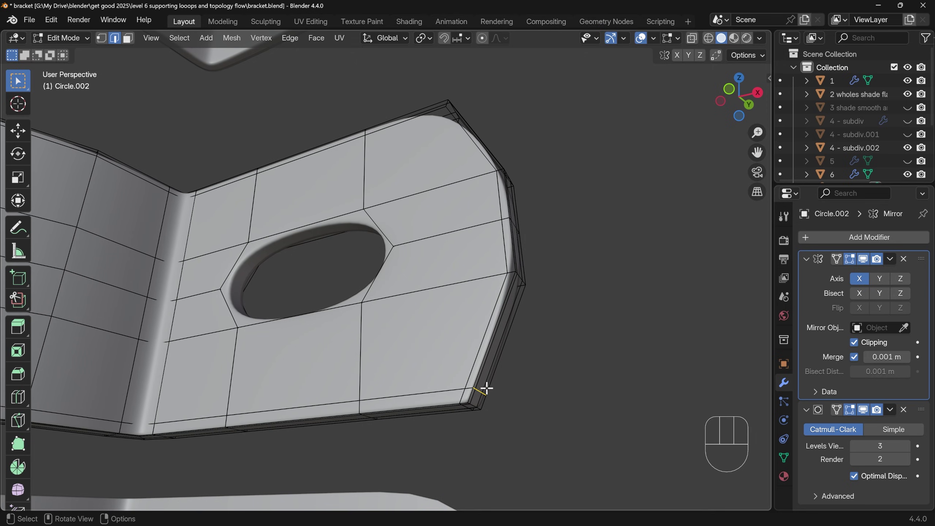
pyautogui.press('g')
pyautogui.press('g')
pyautogui.click(484, 393)
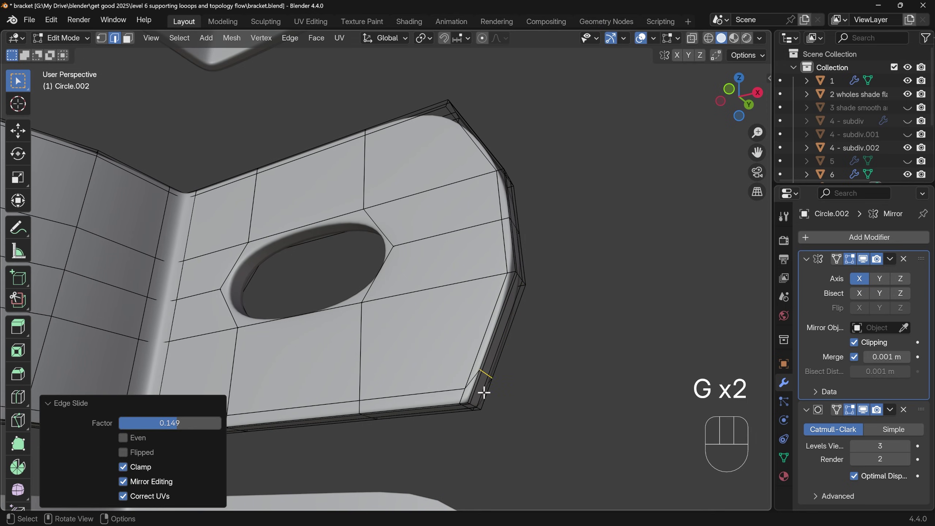
# Edge-slide the support edge on the tab's lower edge away from the lower outer corner, with a factor of about -0.131.
pyautogui.click(465, 407)
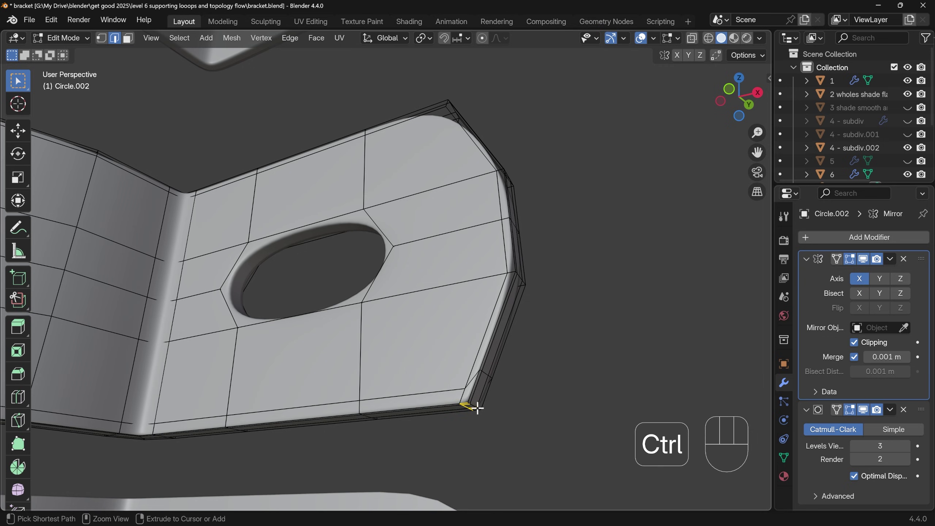
pyautogui.press('g')
pyautogui.press('g')
pyautogui.click(480, 403)
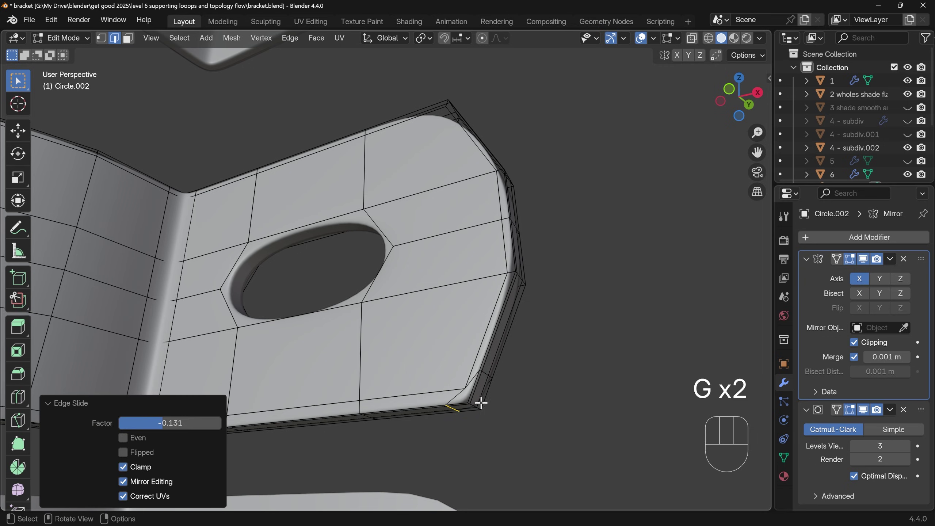
pyautogui.moveTo(501, 404); pyautogui.dragTo(509, 331, button='middle')
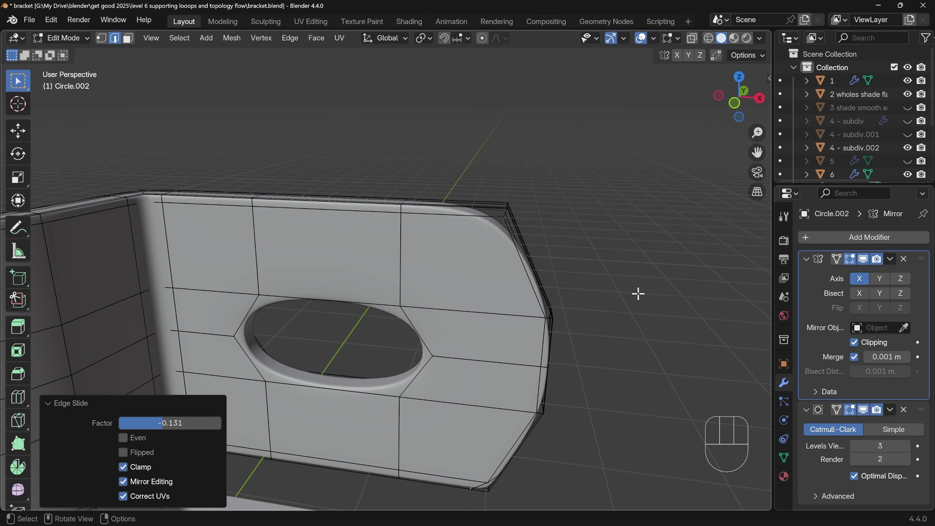
pyautogui.moveTo(638, 294); pyautogui.dragTo(500, 252, button='middle')
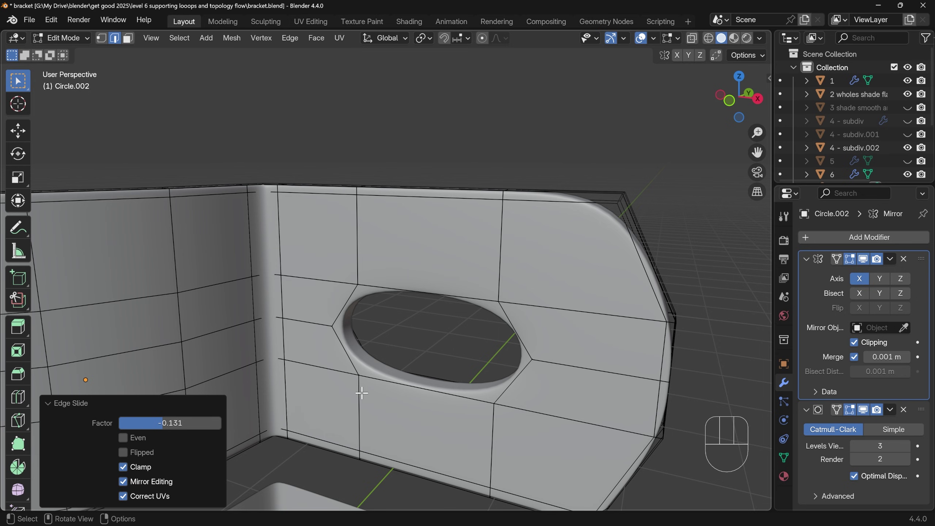
# Select the face loops of the slot's rim and inner wall, and extrude them along their normals with an offset of about 0.019 m.
pyautogui.click(838, 410)
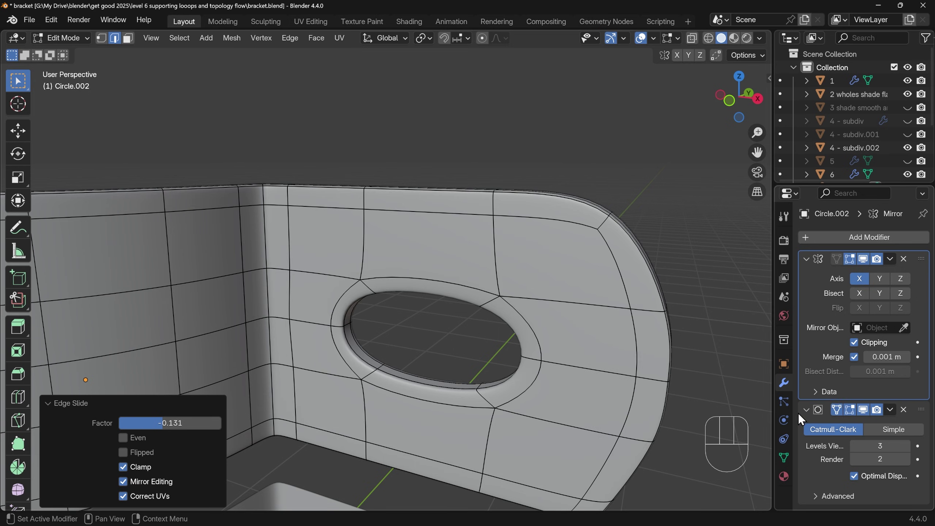
pyautogui.moveTo(406, 379); pyautogui.dragTo(346, 381, button='middle')
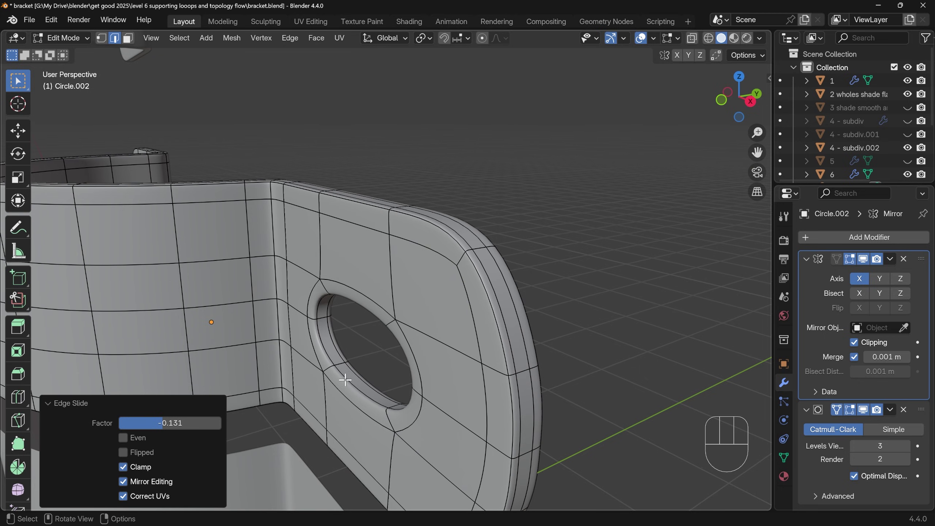
pyautogui.press('3')
pyautogui.keyDown('alt'); pyautogui.click(334, 368); pyautogui.keyUp('alt')
pyautogui.keyDown('alt'); pyautogui.click(340, 364); pyautogui.keyUp('alt')
pyautogui.keyDown('alt'); pyautogui.keyDown('shift'); pyautogui.click(341, 365); pyautogui.keyUp('shift'); pyautogui.keyUp('alt')
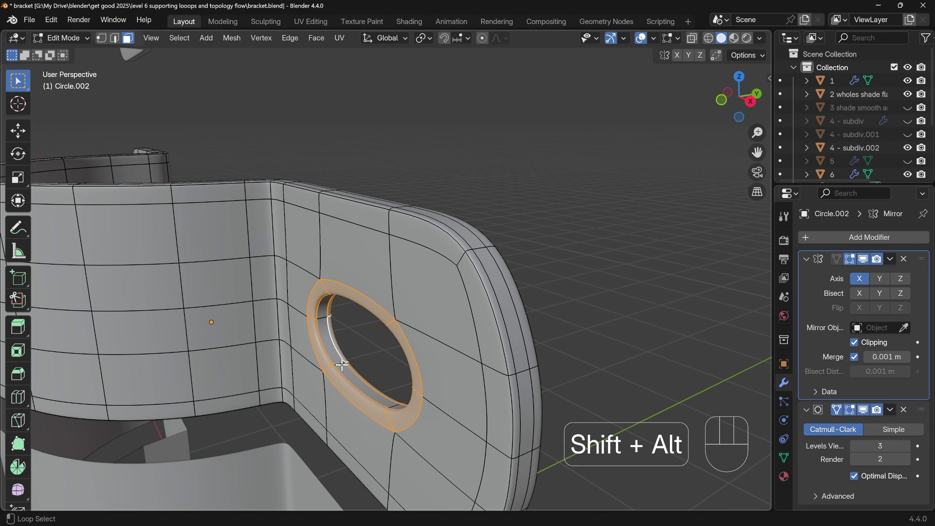
pyautogui.click(836, 409)
pyautogui.moveTo(451, 351); pyautogui.dragTo(486, 339, button='middle')
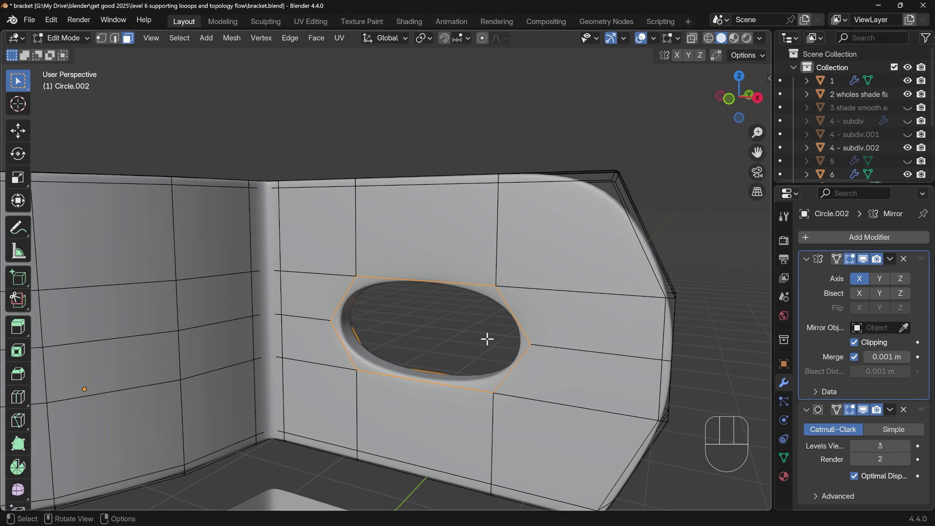
pyautogui.hotkey('alt', 'e')
pyautogui.click(610, 307)
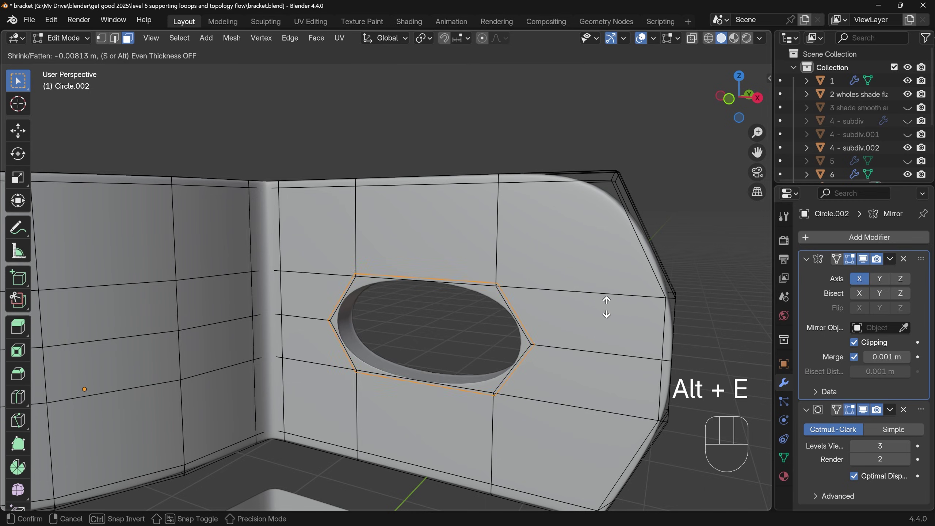
pyautogui.click(611, 306)
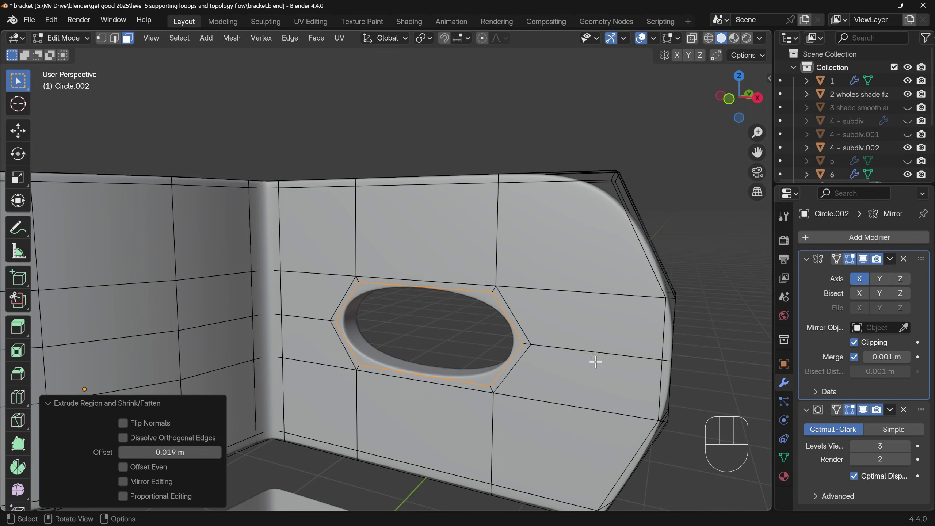
# Inspect the smoothed bracket in Object Mode, and open bracket 6 in Edit Mode at its slotted tab.
pyautogui.press('Tab')
pyautogui.scroll(-3, 518, 346)
pyautogui.moveTo(518, 346); pyautogui.dragTo(425, 378, button='middle')
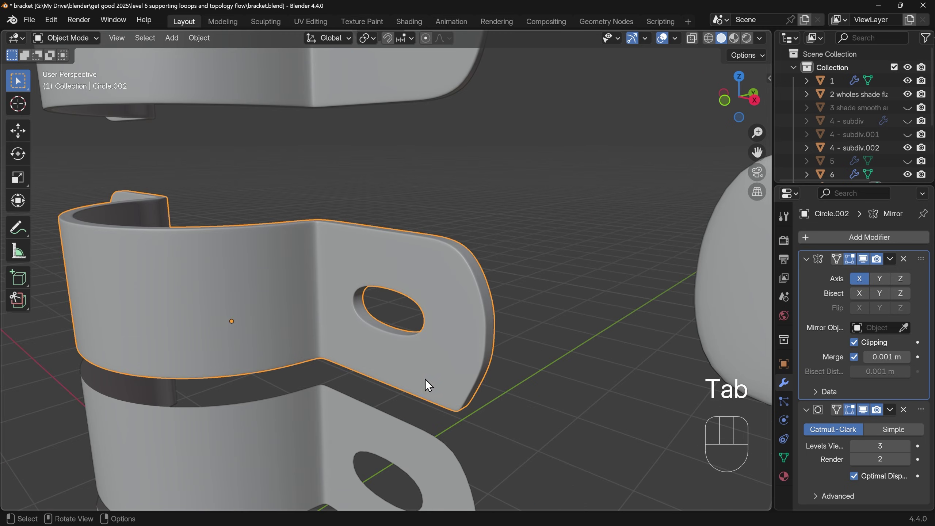
pyautogui.moveTo(434, 301); pyautogui.dragTo(476, 336, button='middle')
pyautogui.scroll(-2, 461, 320)
pyautogui.click(431, 239)
pyautogui.press('Tab')
pyautogui.scroll(3, 454, 200)
pyautogui.scroll(-3, 502, 340)
pyautogui.scroll(3, 475, 252)
# Edge-slide bracket 6's inner support loops along its upper, outer and lower edges closer to the border, by about -0.45.
pyautogui.hotkey('ctrl', 'z')
pyautogui.hotkey('ctrl', 'z')
pyautogui.keyDown('alt'); pyautogui.click(474, 252); pyautogui.keyUp('alt')
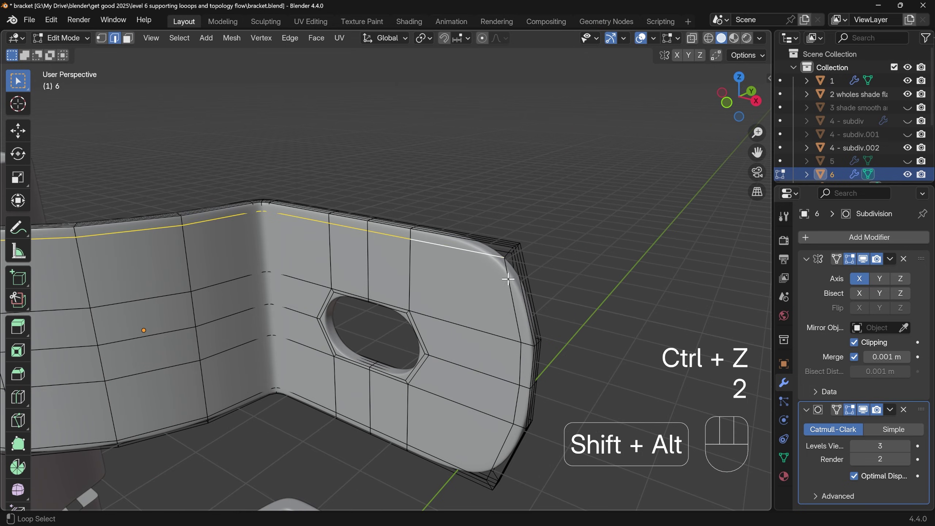
pyautogui.keyDown('alt'); pyautogui.keyDown('shift'); pyautogui.click(509, 287); pyautogui.keyUp('shift'); pyautogui.keyUp('alt')
pyautogui.keyDown('alt'); pyautogui.keyDown('shift'); pyautogui.click(454, 463); pyautogui.keyUp('shift'); pyautogui.keyUp('alt')
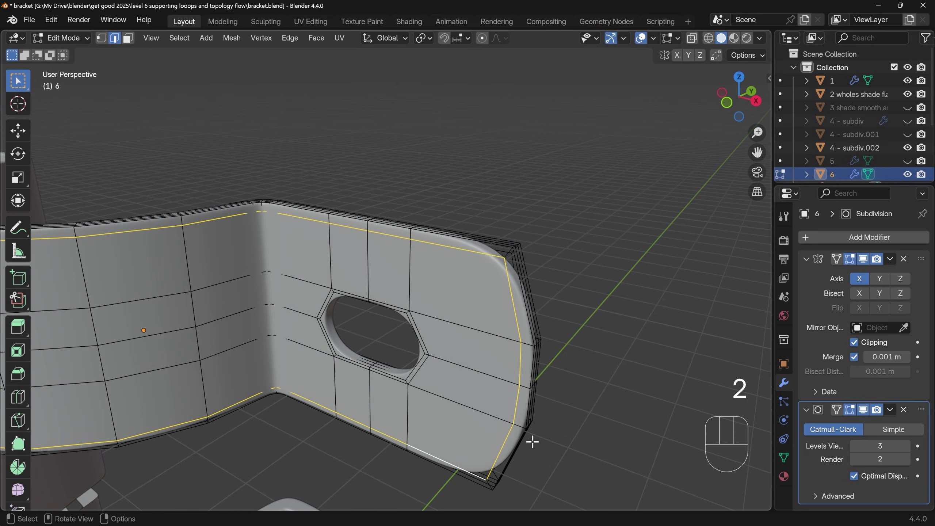
pyautogui.press('g')
pyautogui.press('g')
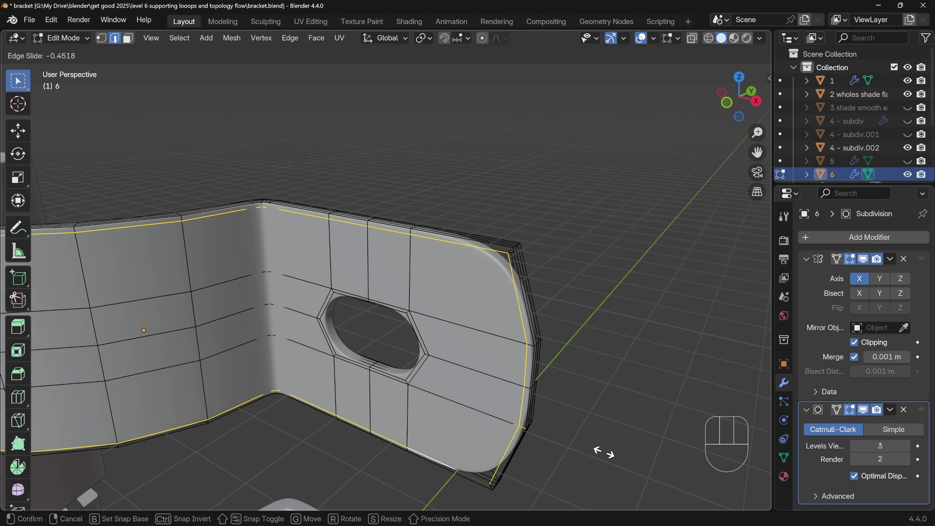
pyautogui.click(606, 449)
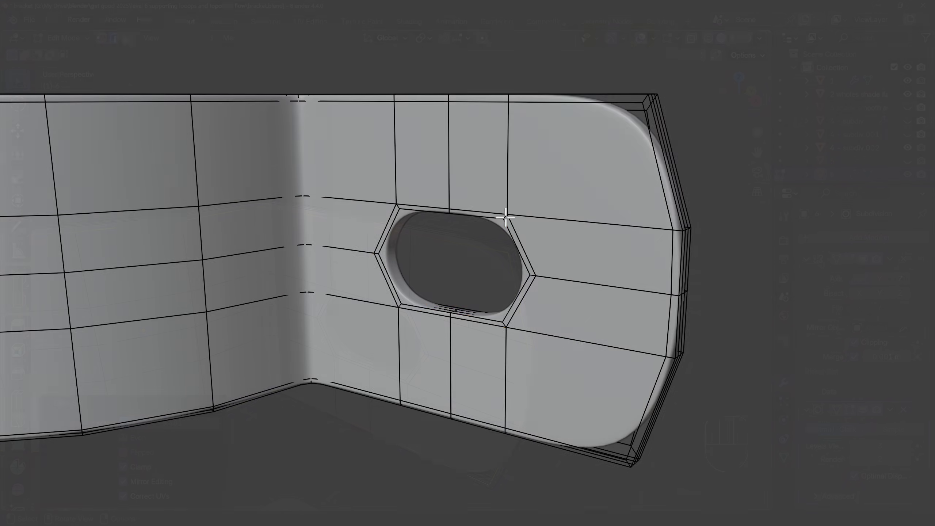
# Select the face loops around bracket 6's slot, along its border and on its outer rim in turn to examine the topology flow.
pyautogui.keyDown('alt'); pyautogui.click(503, 217); pyautogui.keyUp('alt')
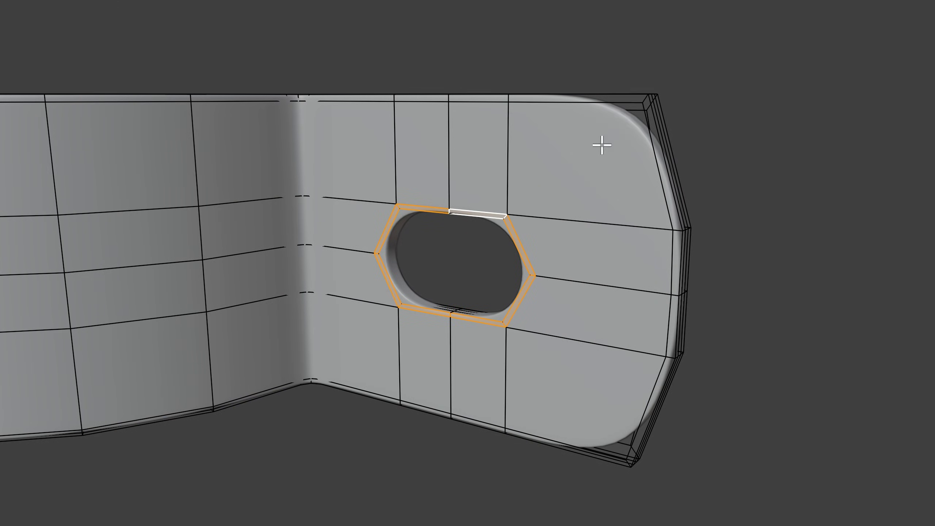
pyautogui.keyDown('alt'); pyautogui.click(645, 100); pyautogui.keyUp('alt')
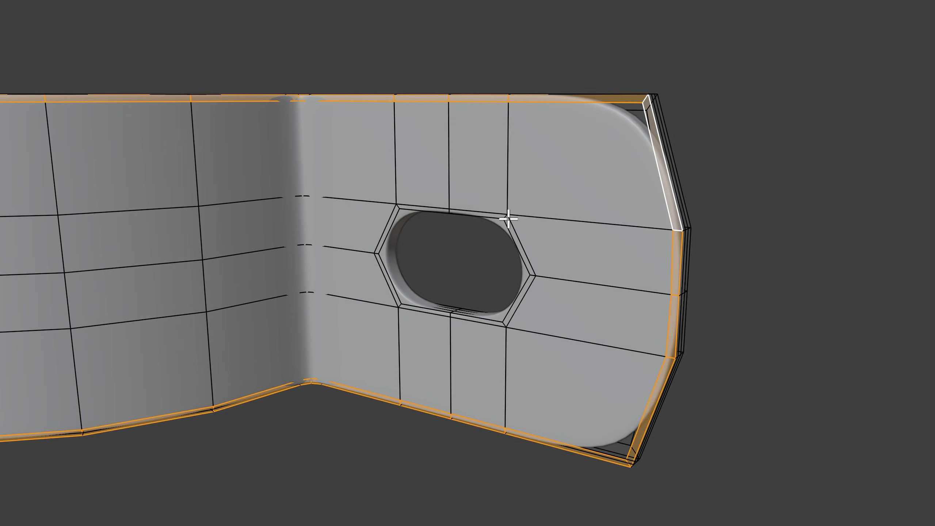
pyautogui.keyDown('alt'); pyautogui.click(505, 217); pyautogui.keyUp('alt')
pyautogui.keyDown('alt'); pyautogui.click(648, 96); pyautogui.keyUp('alt')
pyautogui.moveTo(693, 129); pyautogui.dragTo(626, 181, button='middle')
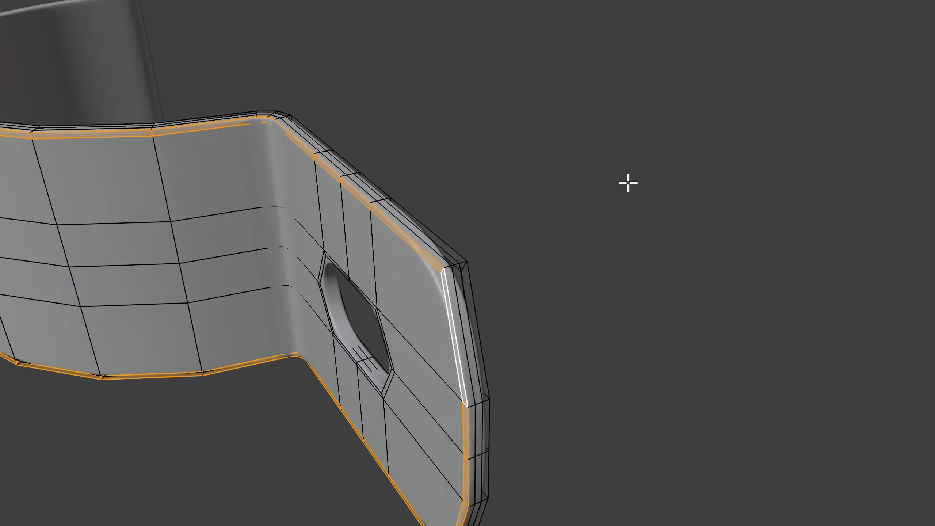
pyautogui.keyDown('alt'); pyautogui.click(447, 269); pyautogui.keyUp('alt')
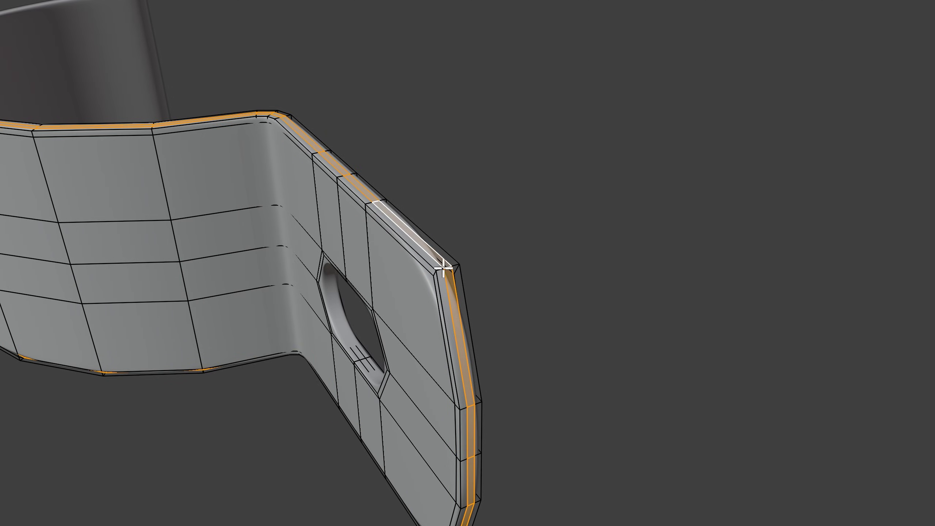